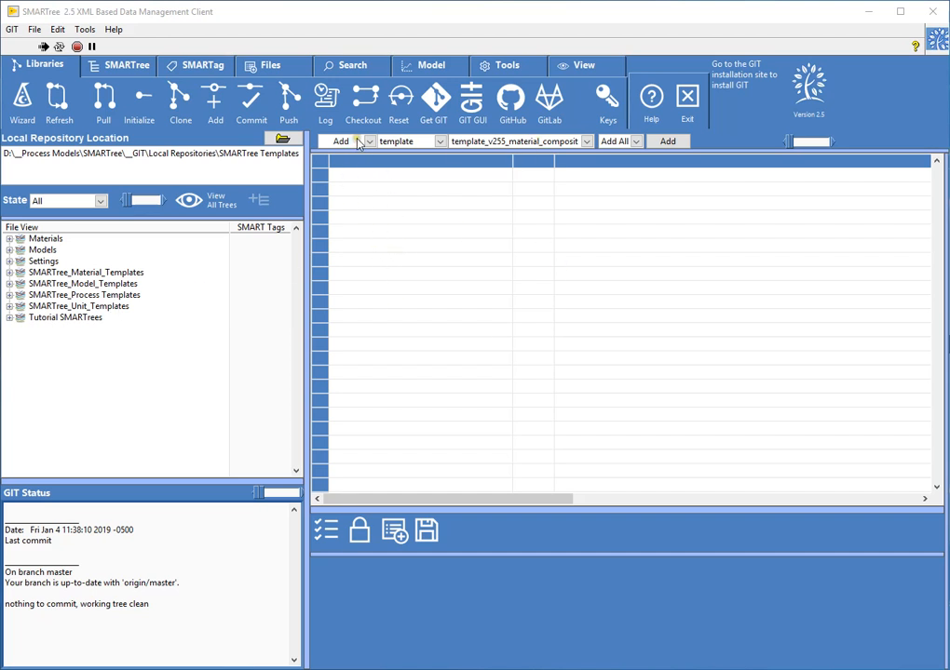
right_click(392, 201)
mouse_move(450, 229)
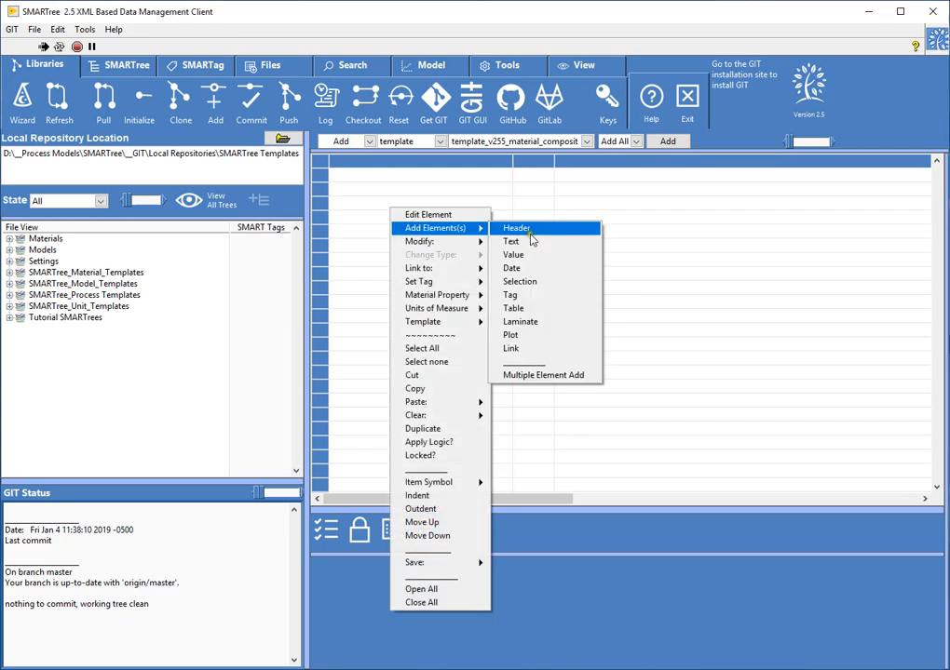
left_click(396, 183)
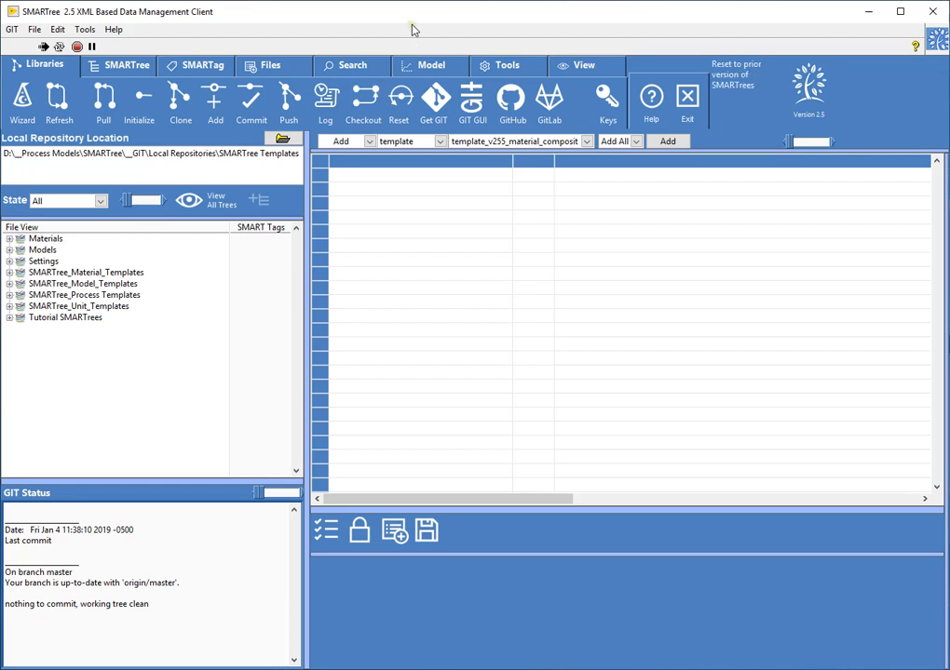
Step: Add a header element titled "My header" to the empty tree
left_click(344, 143)
left_click(344, 142)
left_click(344, 143)
left_click(348, 168)
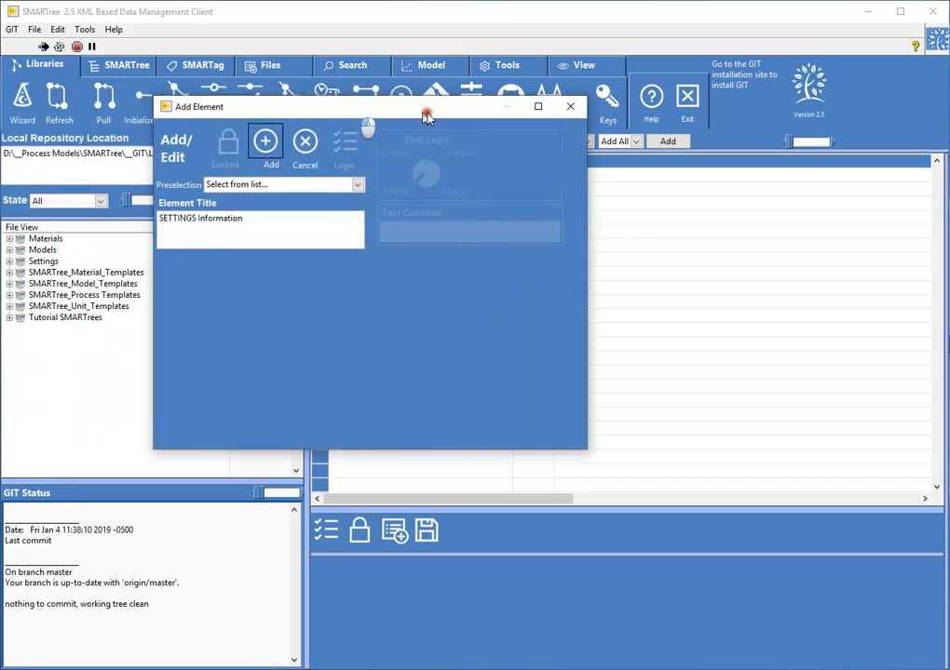
left_click(309, 191)
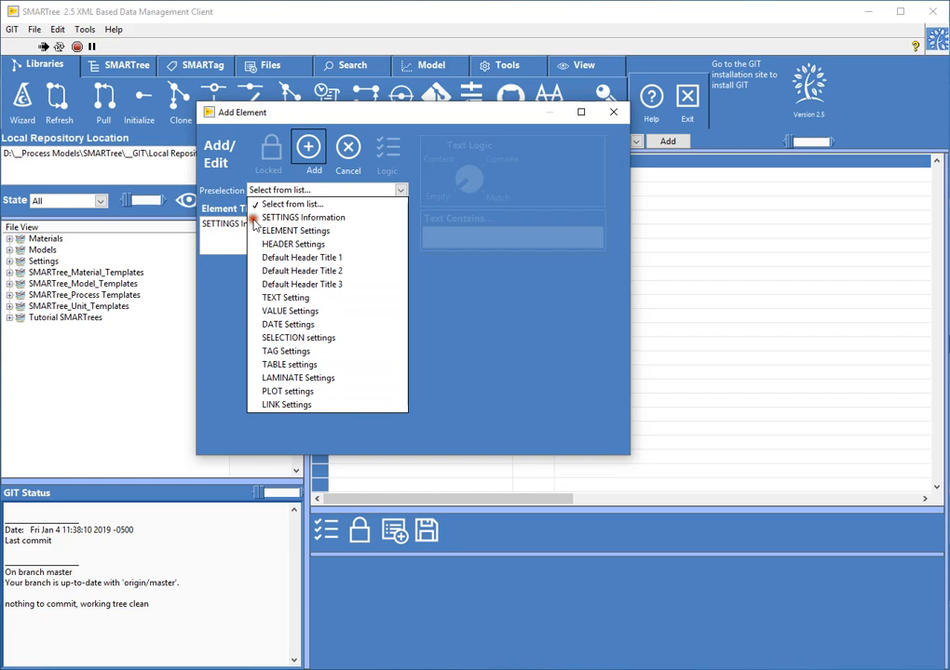
left_click(256, 220)
left_click_drag(201, 223, 360, 243)
type("My")
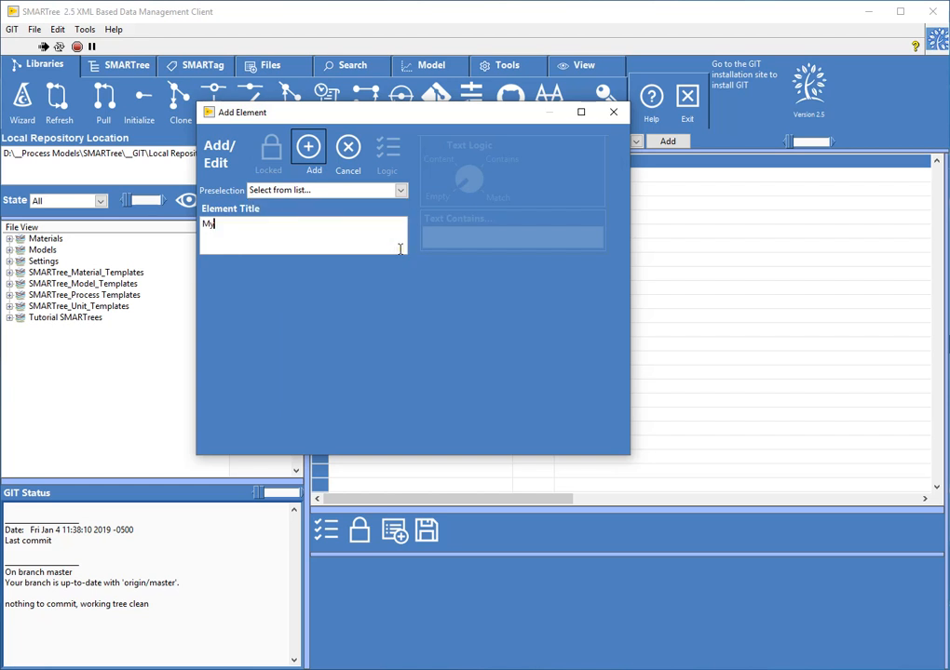
left_click(310, 146)
Step: Add a text element titled "My text" under My header with the text "Text data"
left_click(382, 176)
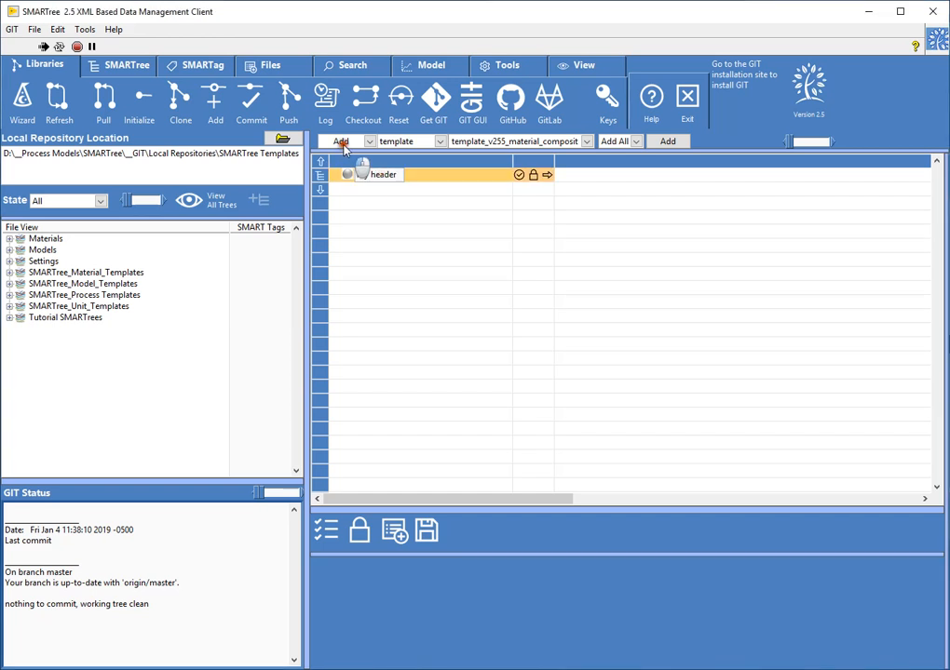
left_click(342, 141)
left_click(347, 183)
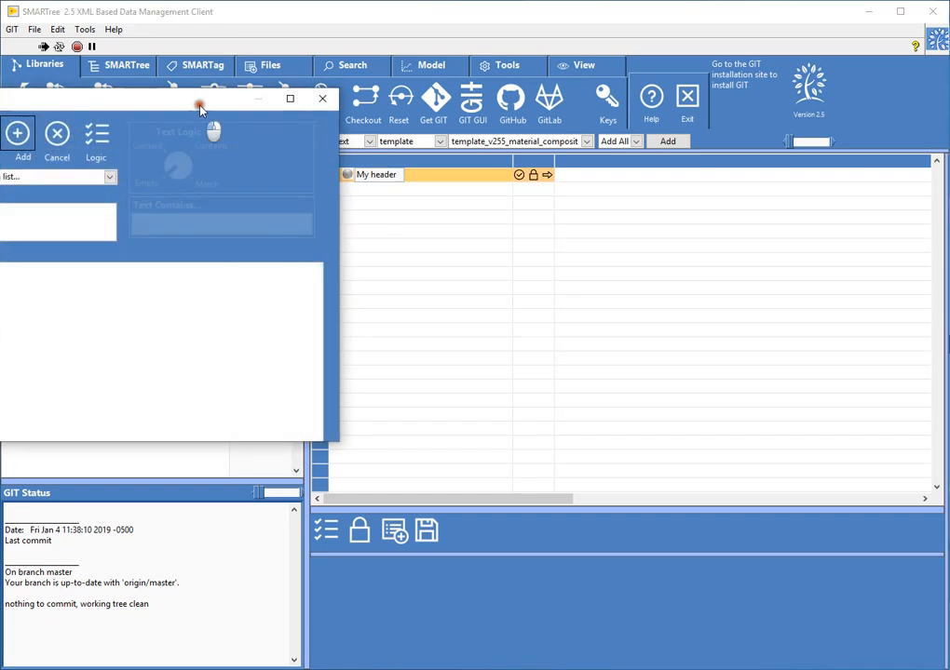
left_click_drag(390, 262, 267, 254)
type("My text")
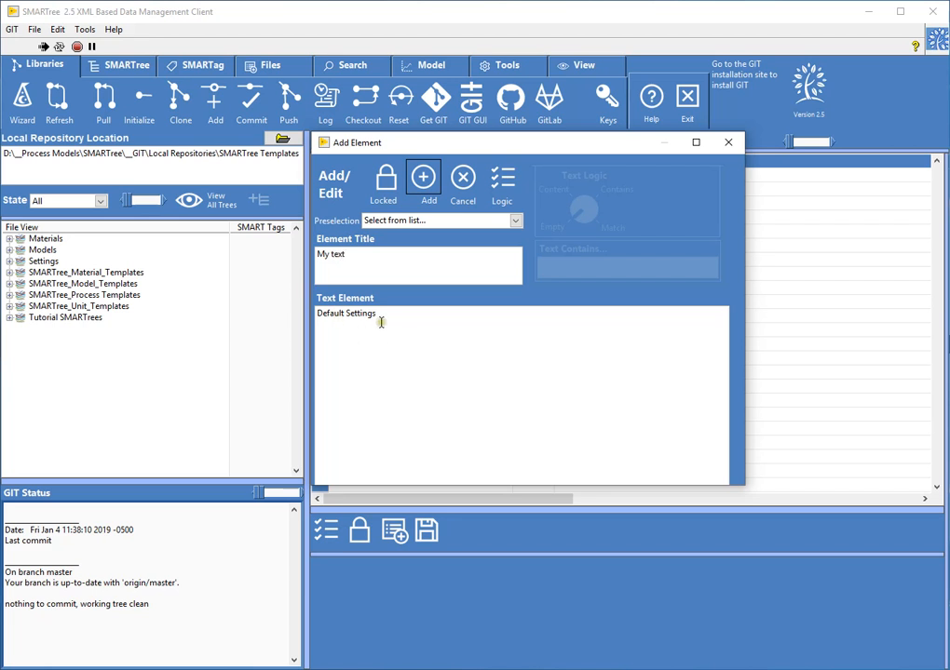
left_click_drag(379, 314, 286, 316)
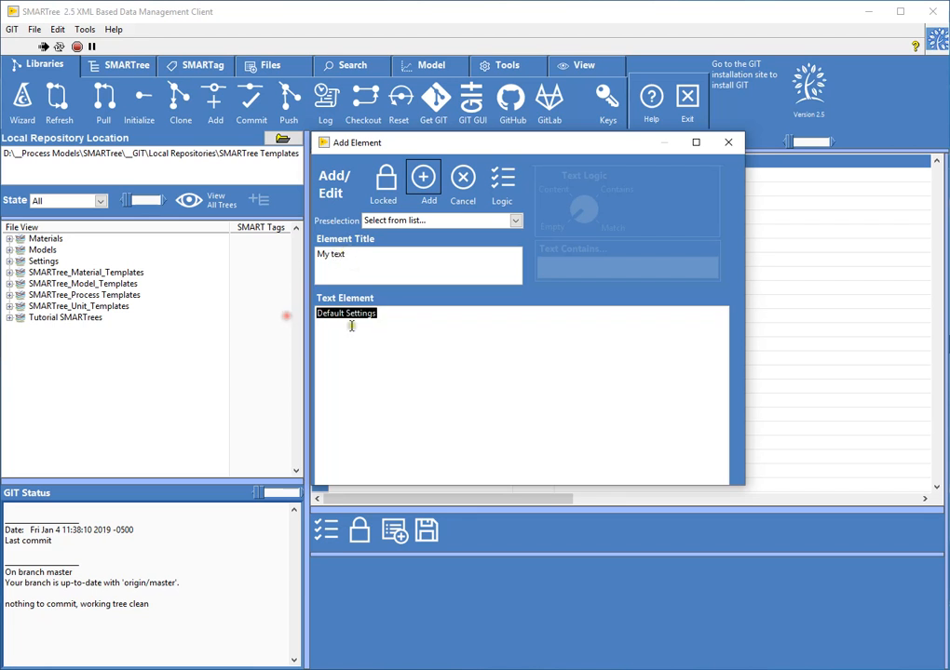
type("Text data")
left_click(407, 199)
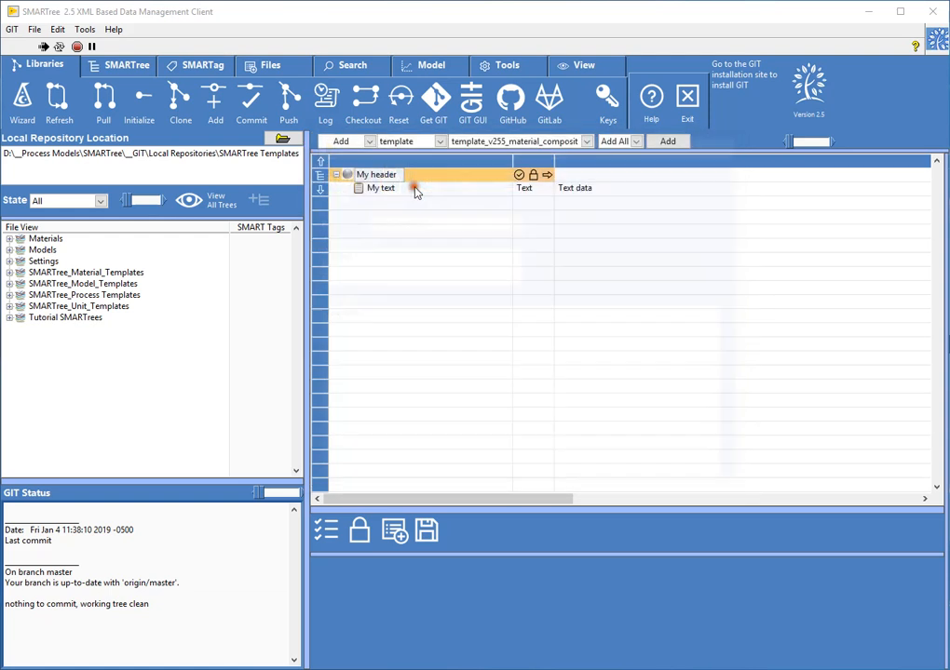
Step: Start a new value element under My header and title it "Default value"
left_click(343, 141)
left_click(344, 195)
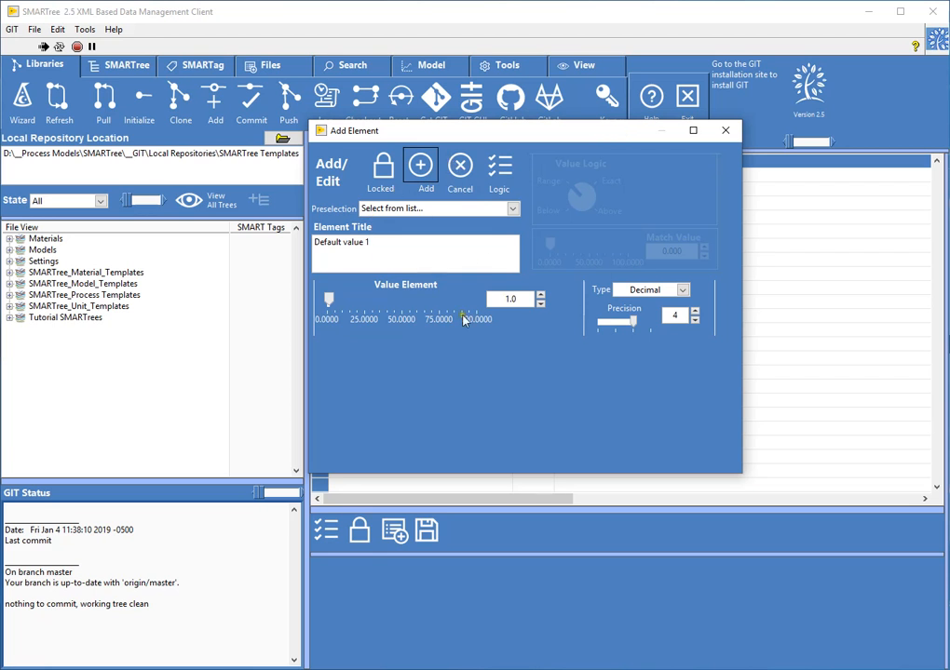
left_click(445, 209)
left_click(446, 209)
left_click(403, 208)
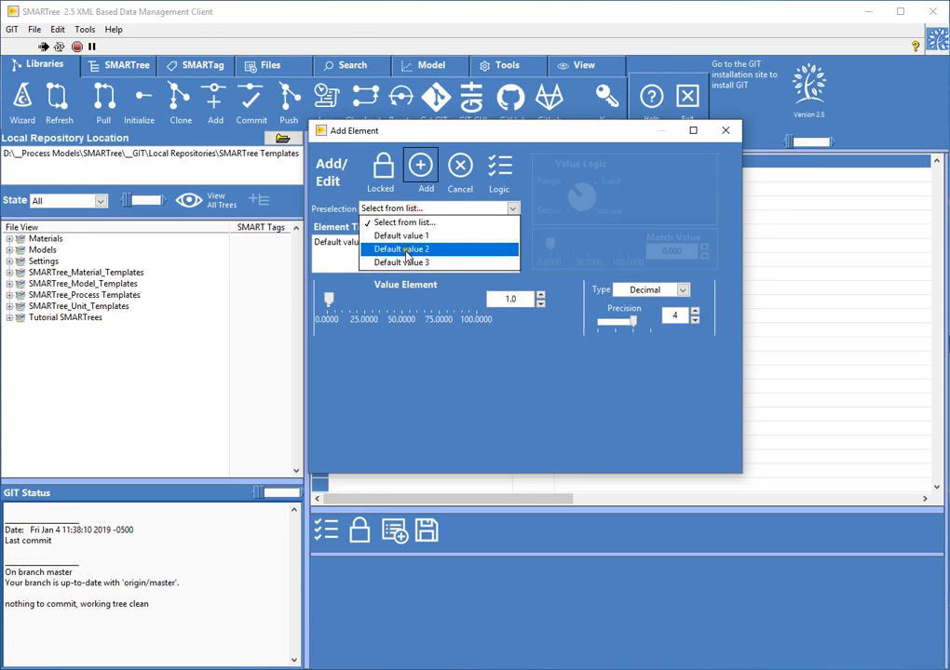
left_click(391, 209)
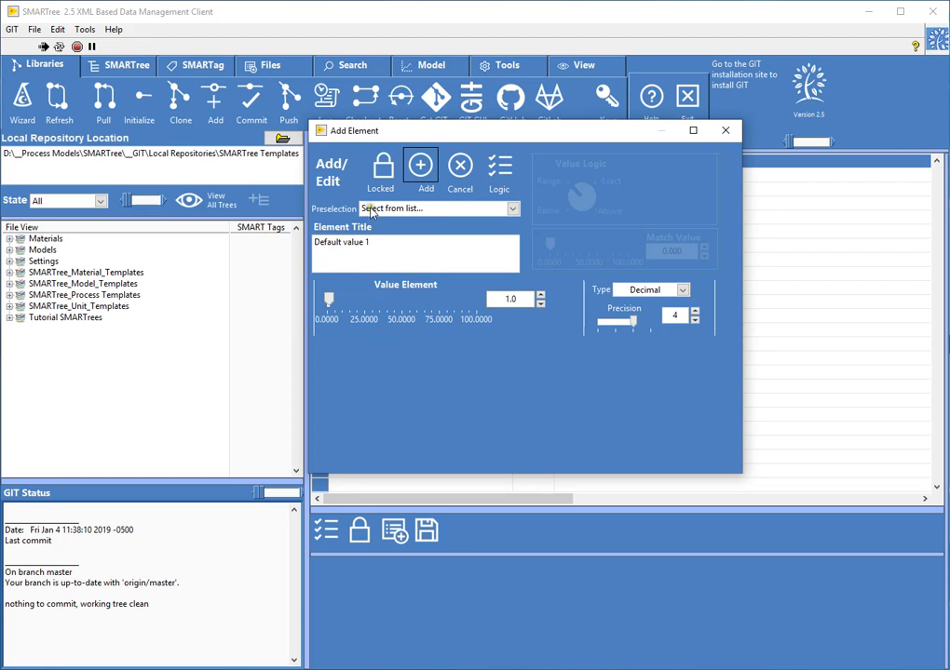
left_click_drag(380, 244, 307, 240)
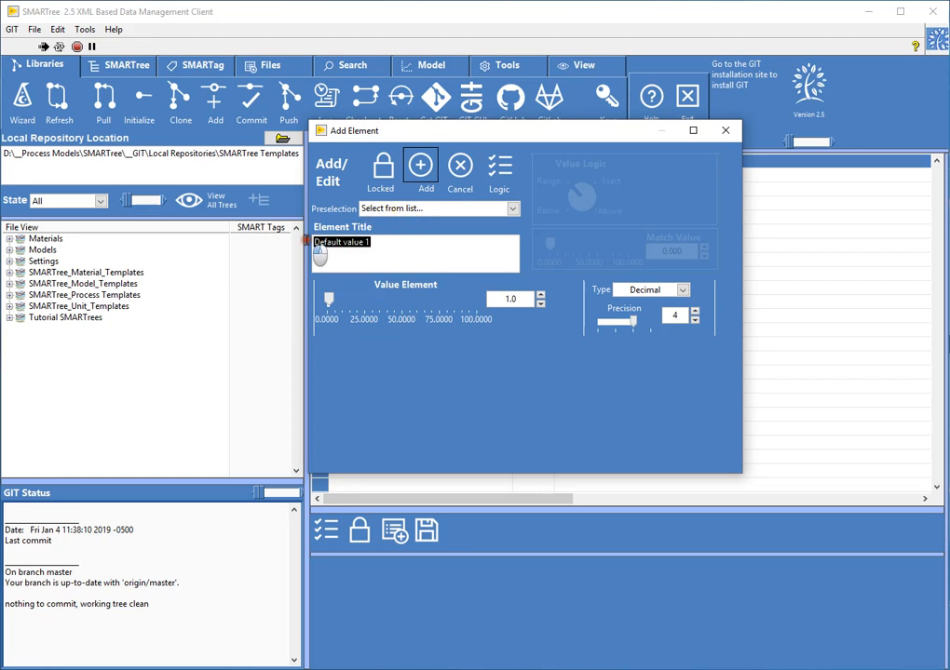
left_click(380, 244)
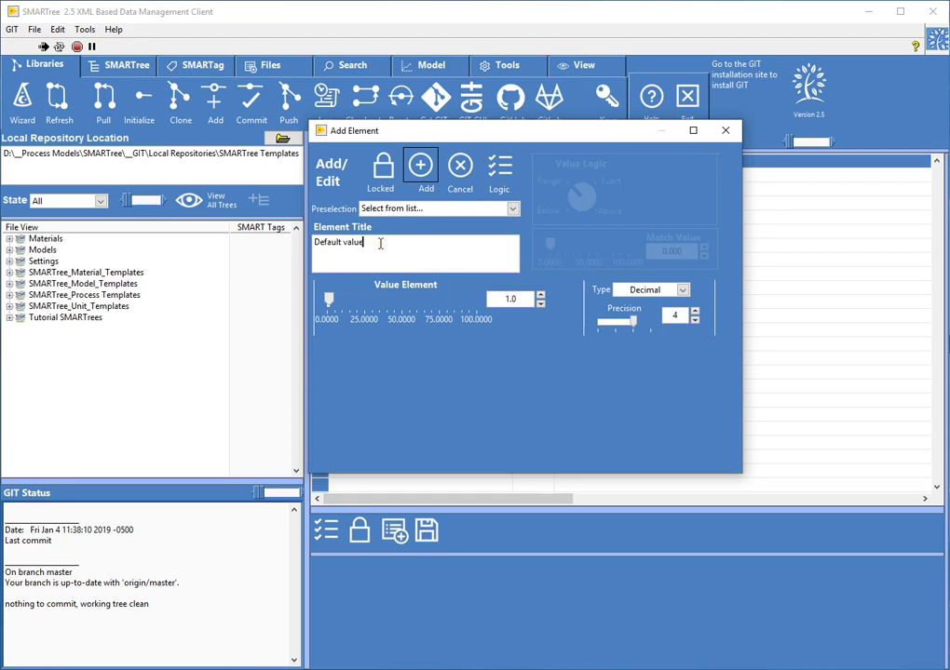
Step: Set the value to 10.0 with Decimal type and a precision of 1, and add the value element to the tree
double_click(502, 299)
left_click(484, 353)
left_click(664, 296)
left_click(649, 314)
left_click(648, 290)
left_click(649, 329)
left_click(650, 291)
left_click(663, 303)
left_click_drag(633, 323, 605, 323)
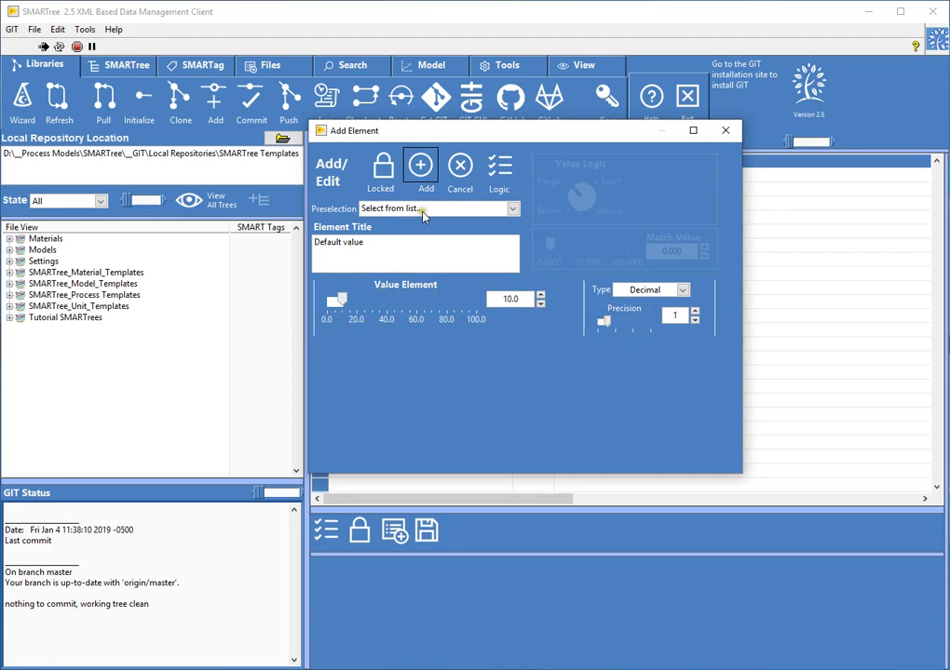
left_click(420, 179)
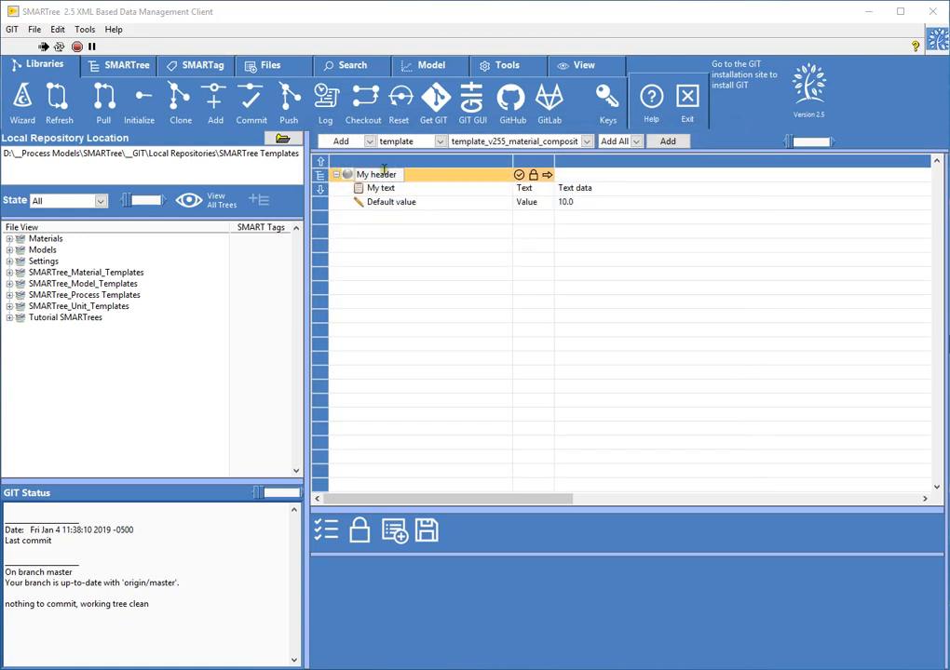
Step: Start a new date element under My header and set its time to now
left_click(342, 141)
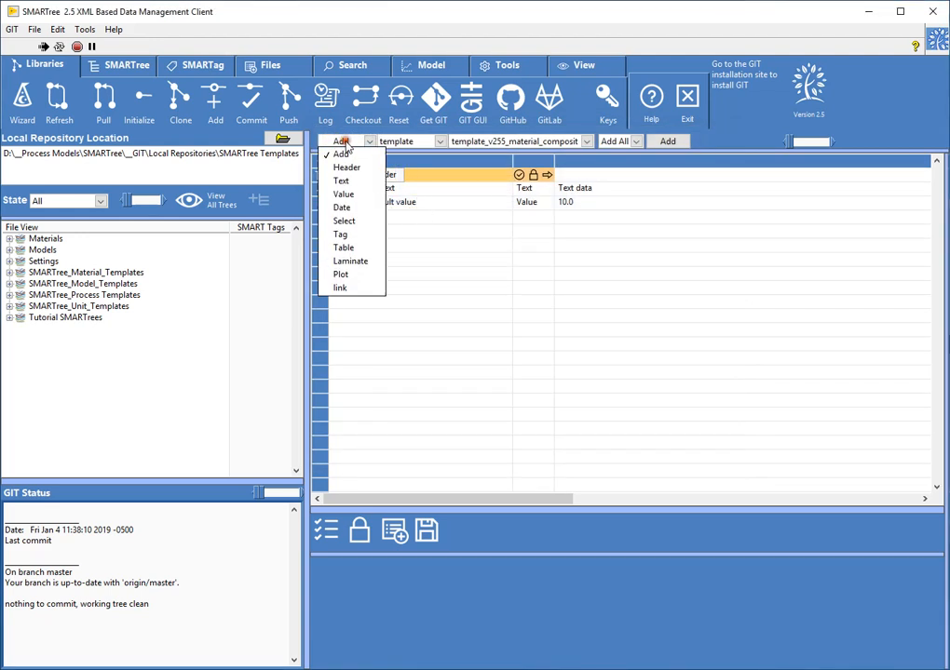
left_click(352, 207)
left_click_drag(202, 121, 561, 147)
left_click(646, 300)
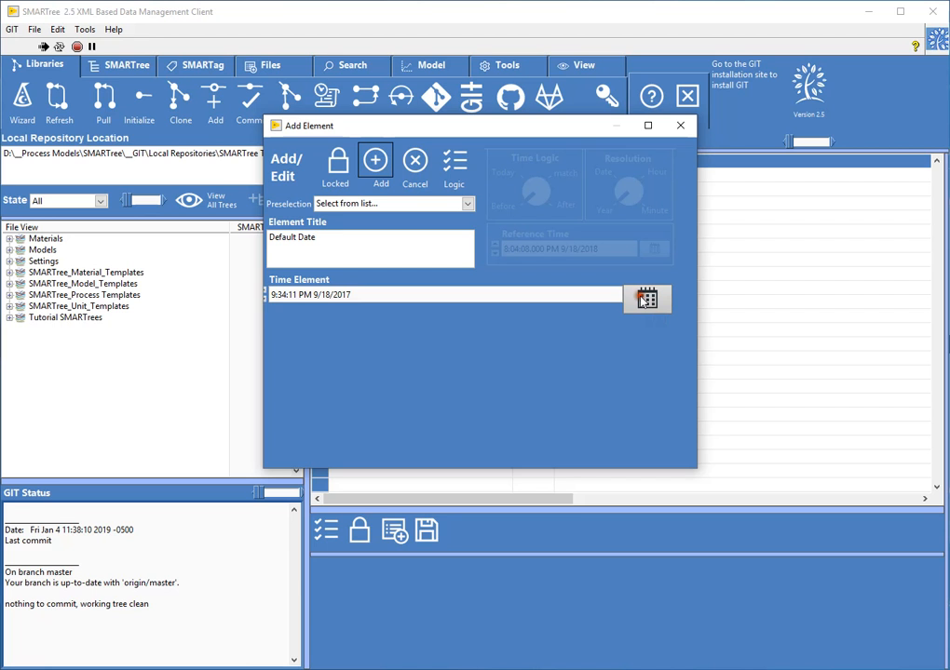
left_click(139, 335)
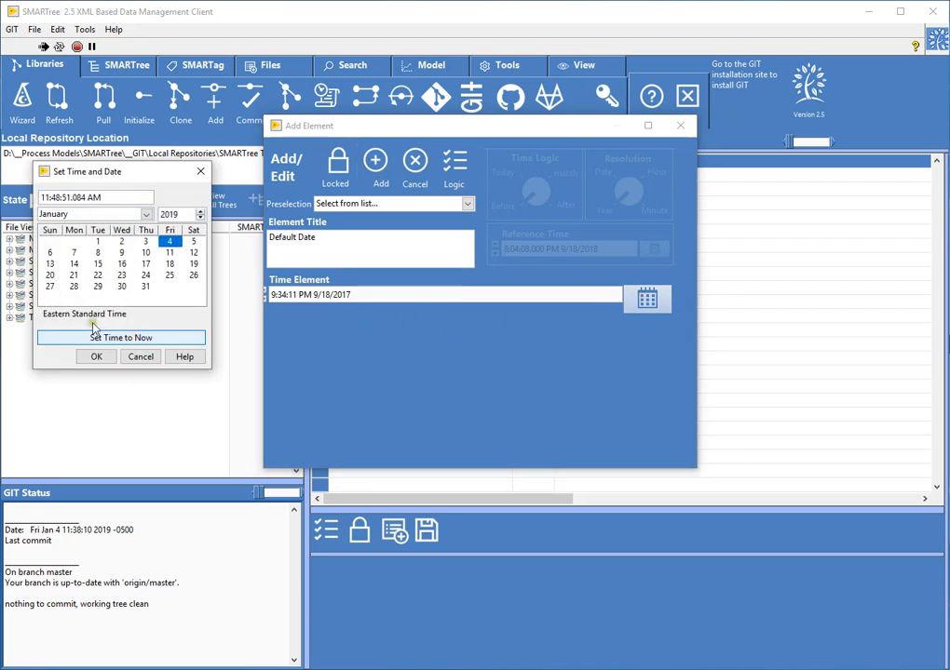
left_click(96, 357)
Step: Title the date element "Today" and add it to the tree
triple_click(269, 238)
key("BackSpace")
type("Today")
left_click(375, 162)
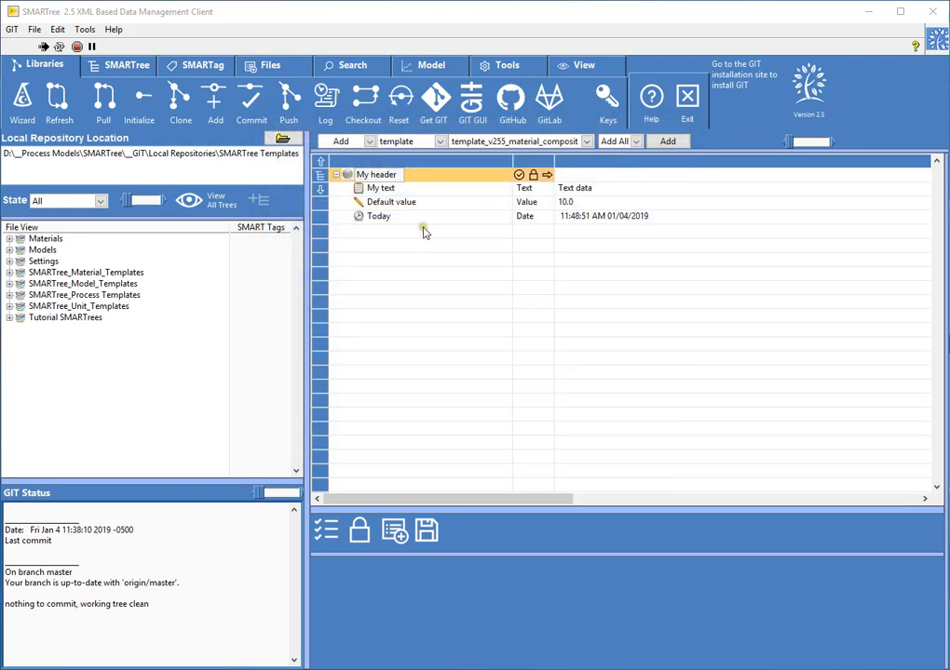
Step: Start a new selection element under My header and load the Default Selection 2 preselection
left_click(354, 141)
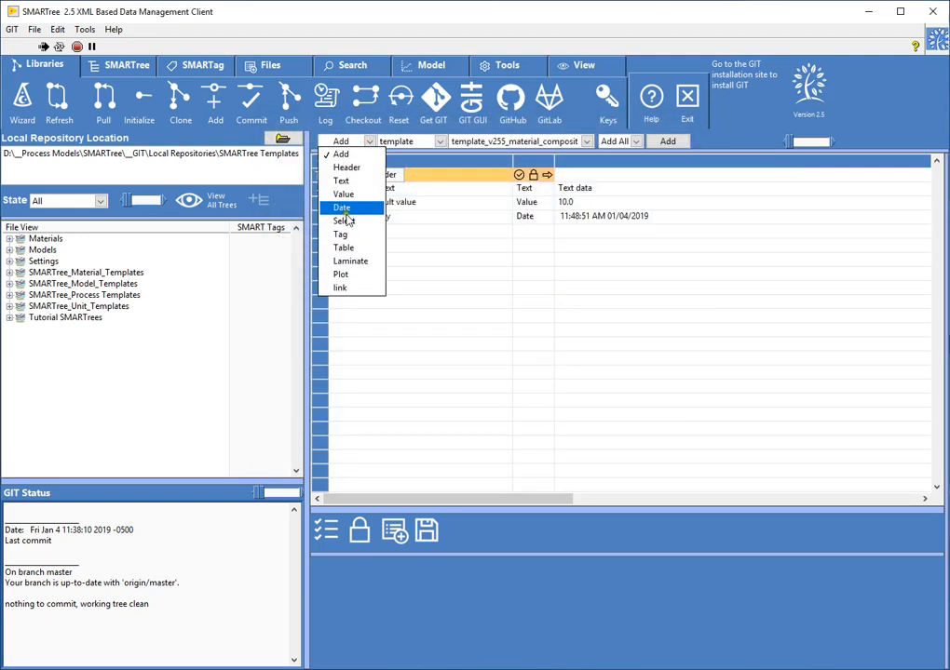
left_click(344, 220)
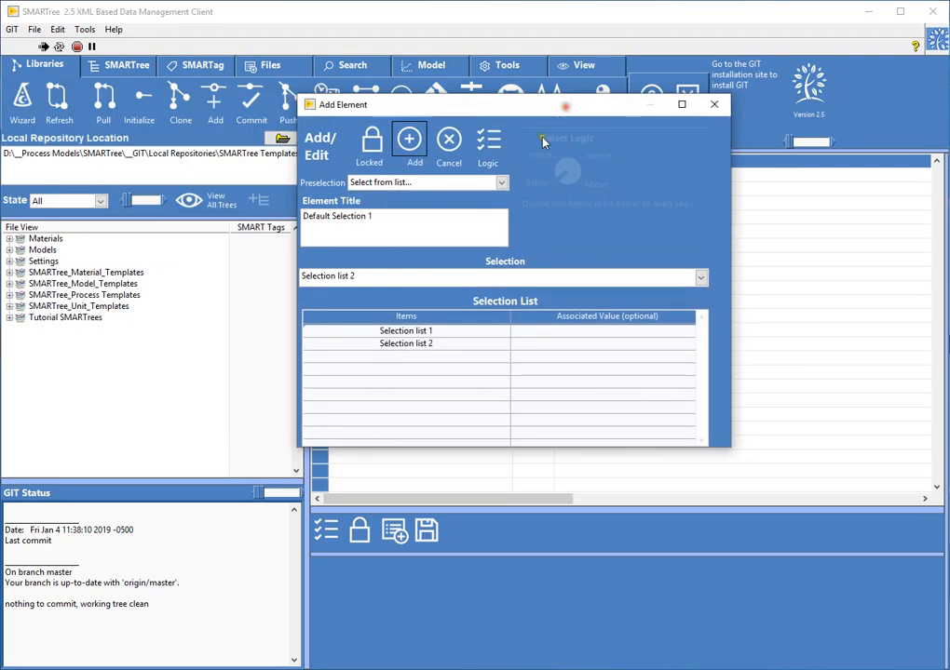
left_click(430, 185)
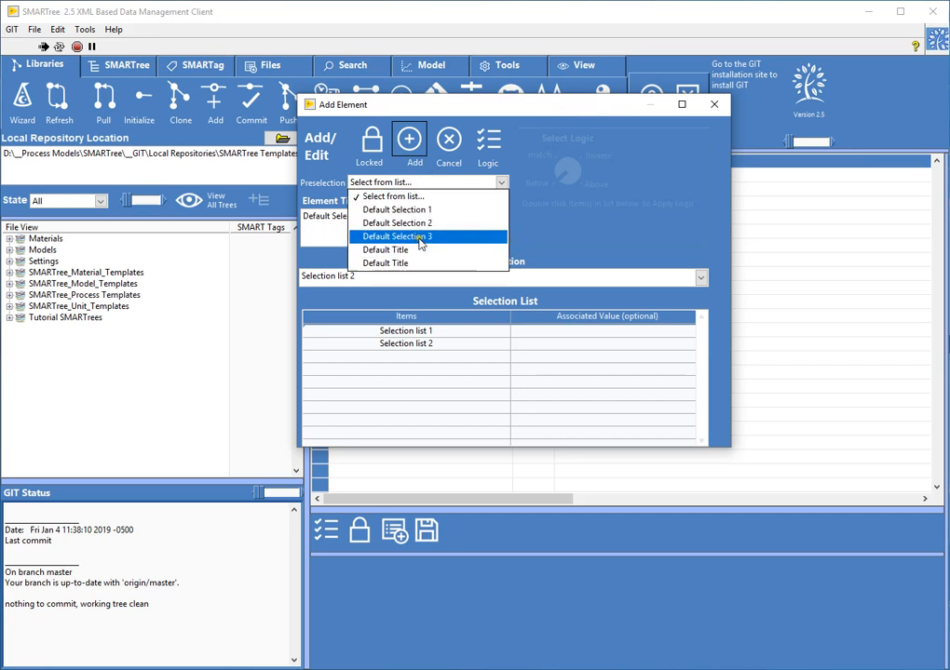
left_click(421, 235)
left_click(426, 182)
left_click(410, 222)
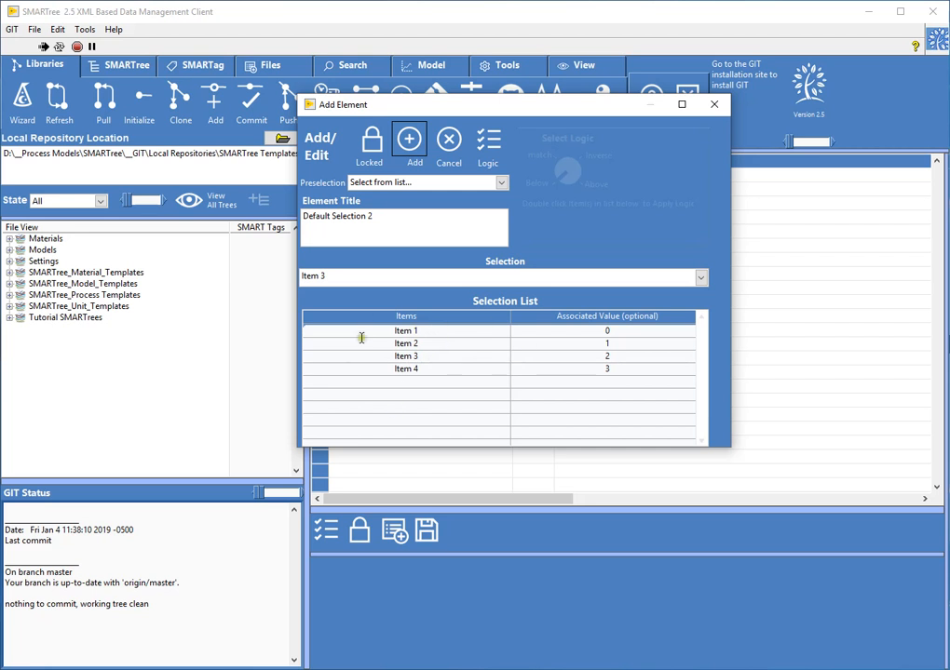
Step: Title the selection element "Default Selection", choose Item 1 as its selection, and add it to the tree
left_click(382, 216)
left_click(424, 276)
left_click(408, 294)
left_click(408, 139)
Step: Examine the inline editing controls of the Default Selection, Default value and Today elements
left_click(456, 235)
left_click(610, 239)
left_click(479, 235)
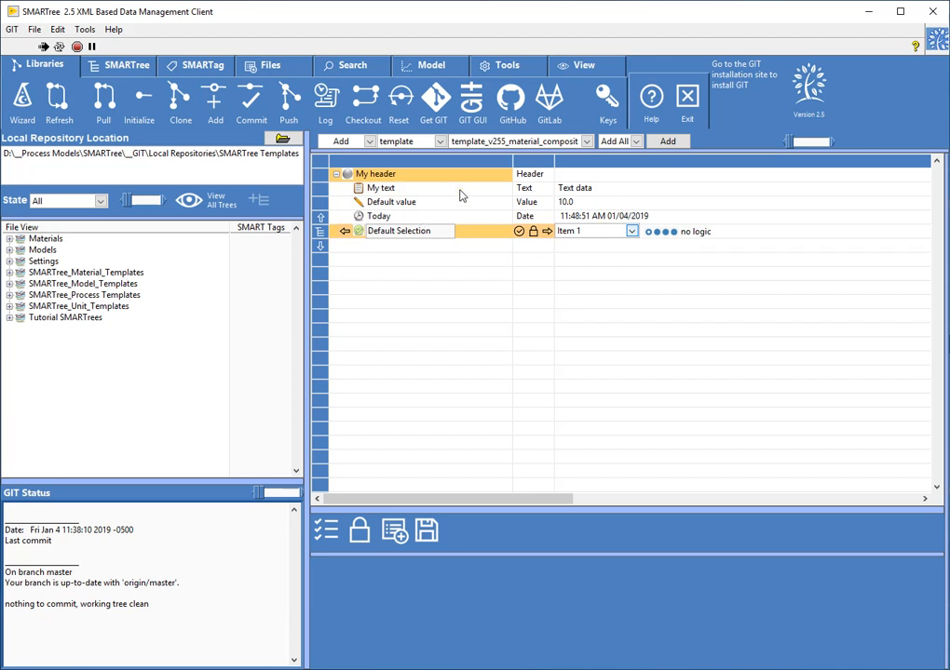
left_click(461, 206)
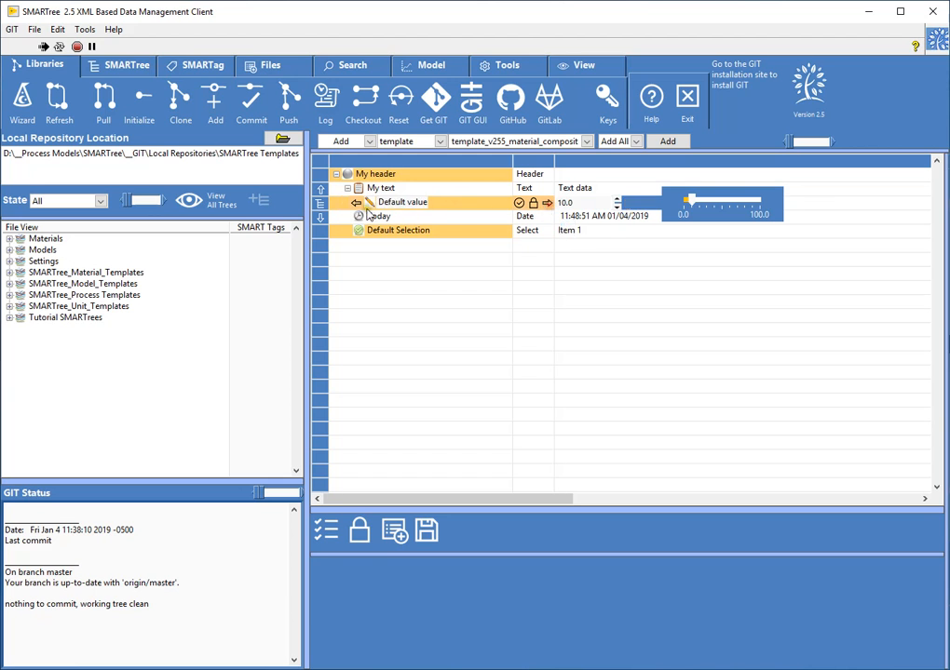
left_click(419, 218)
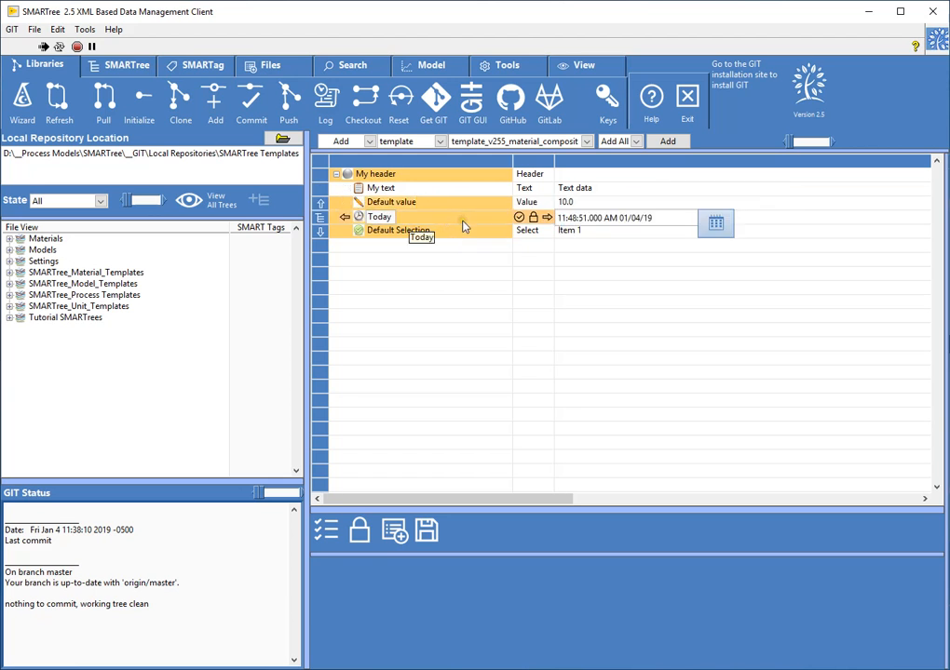
Step: Select the My text, Default value and Today elements together in the tree
left_click(455, 189)
left_click(450, 177)
left_click(450, 200)
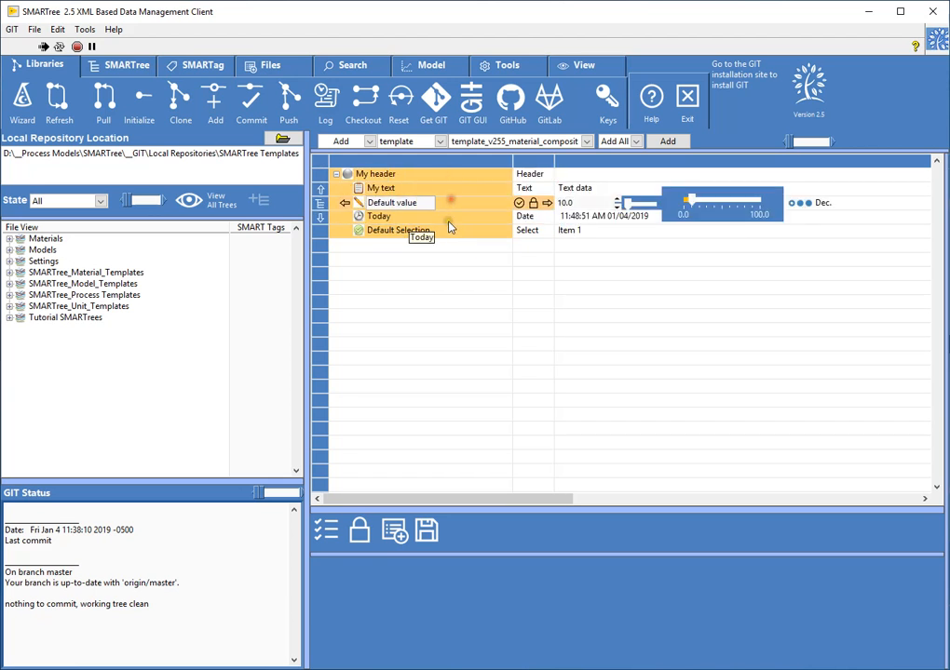
left_click(448, 220)
left_click(430, 201)
left_click(430, 187)
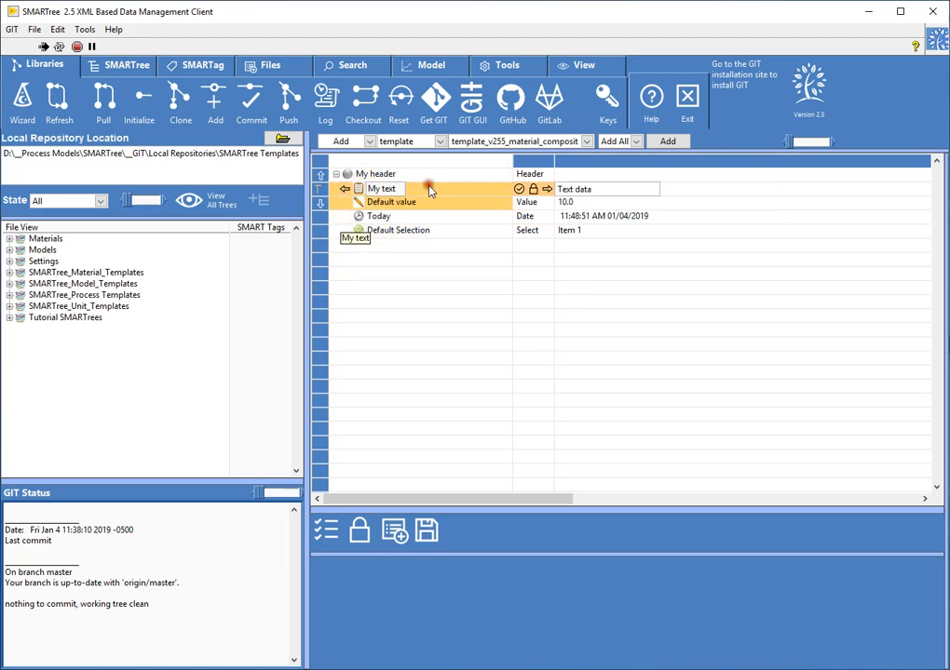
left_click(431, 206)
left_click(432, 222)
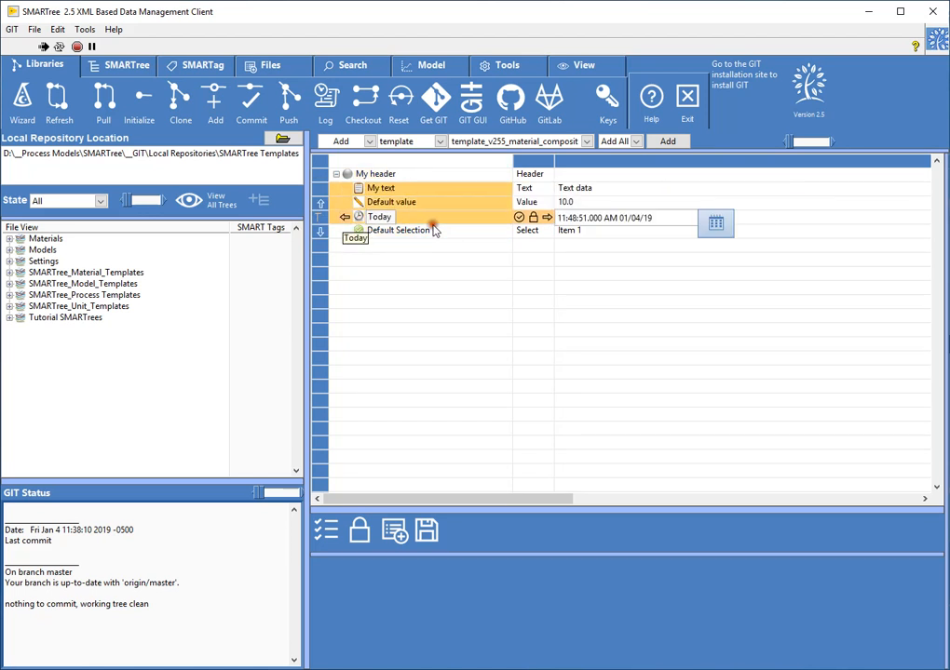
Step: Select My header with all its child elements, copy them, and paste the copy as a nested group under My header
left_click(399, 176)
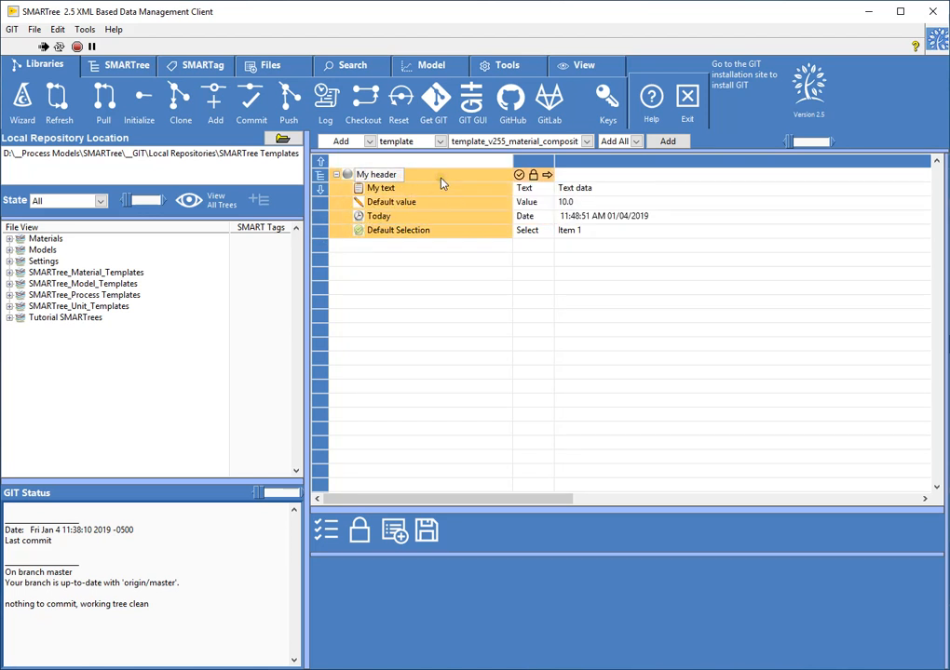
right_click(444, 177)
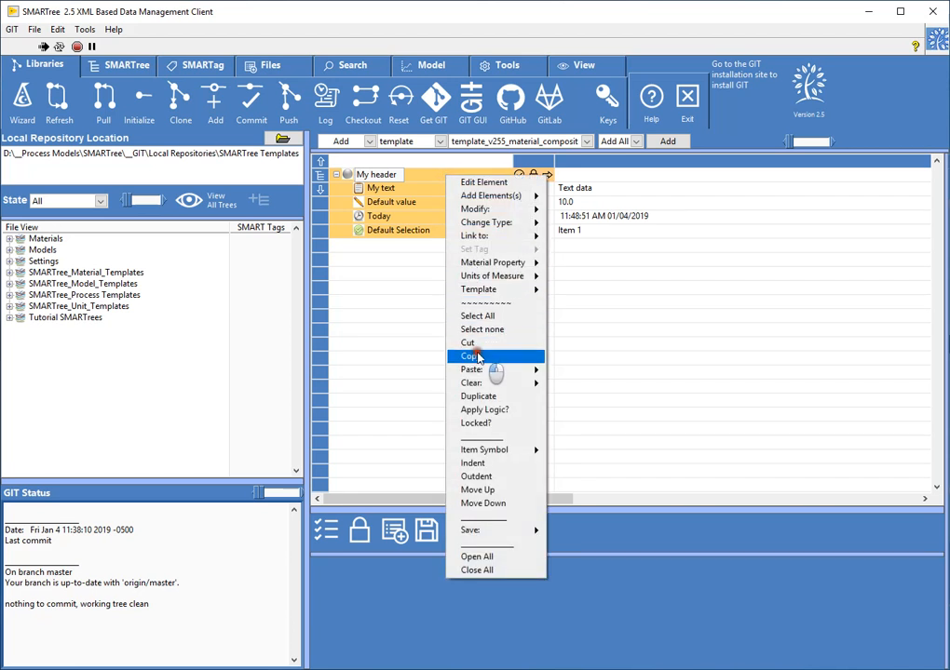
left_click(478, 356)
right_click(428, 177)
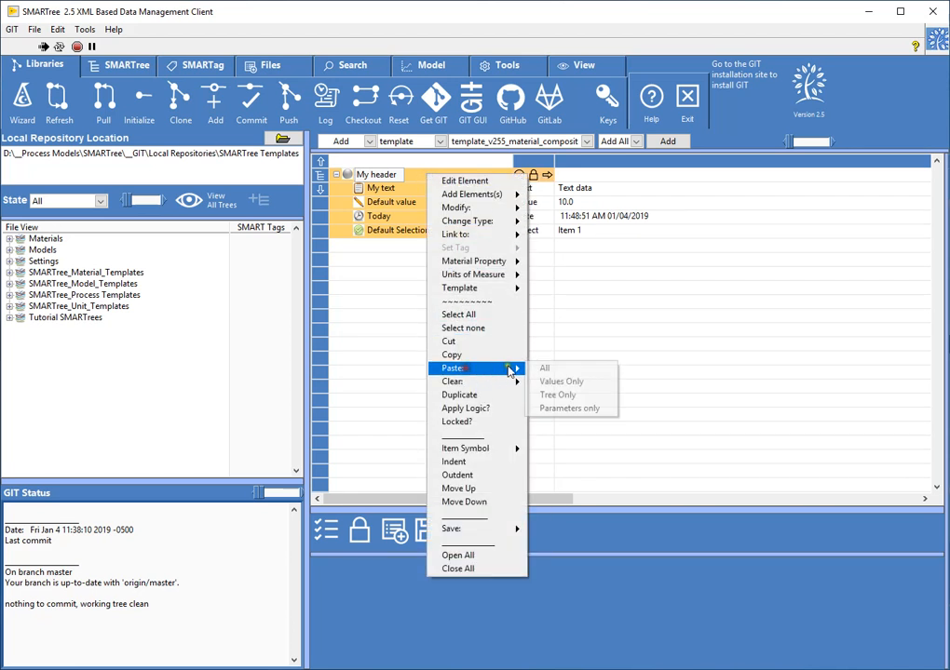
left_click(501, 368)
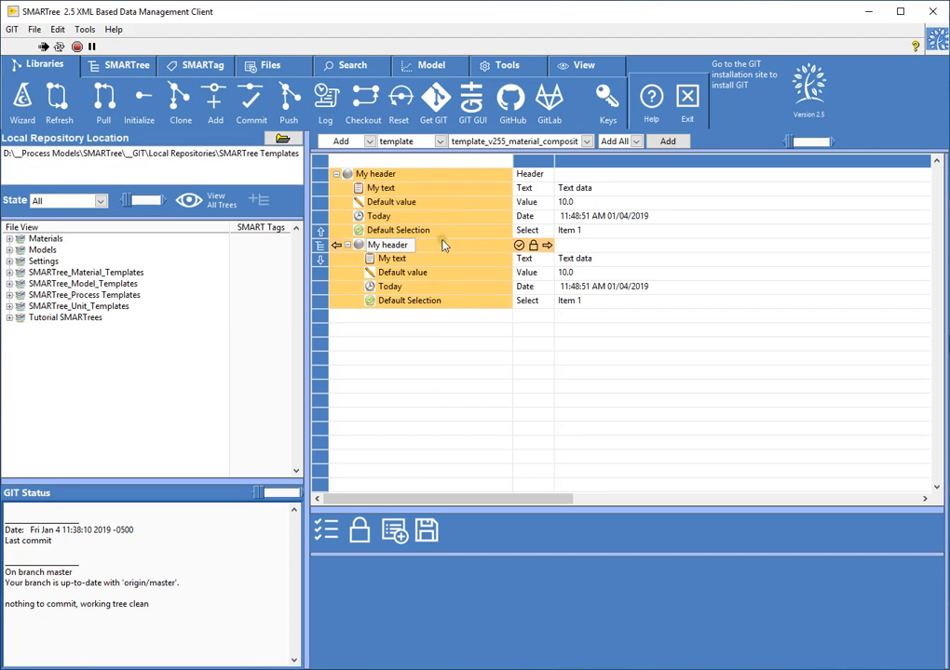
Step: Toggle logic on and off for the Default Selection element under the top My header
left_click(432, 261)
left_click(435, 276)
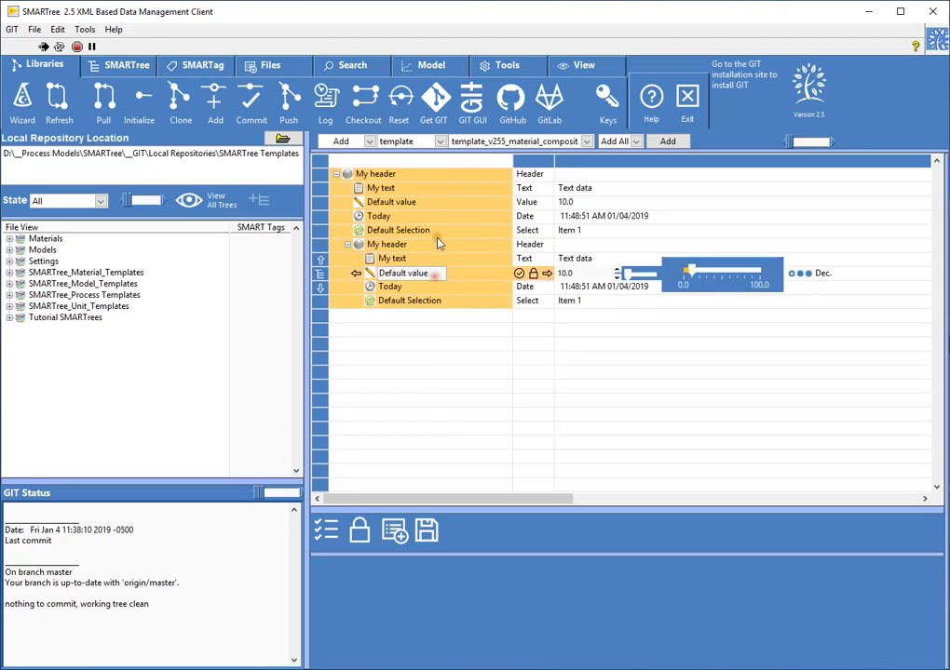
left_click(436, 232)
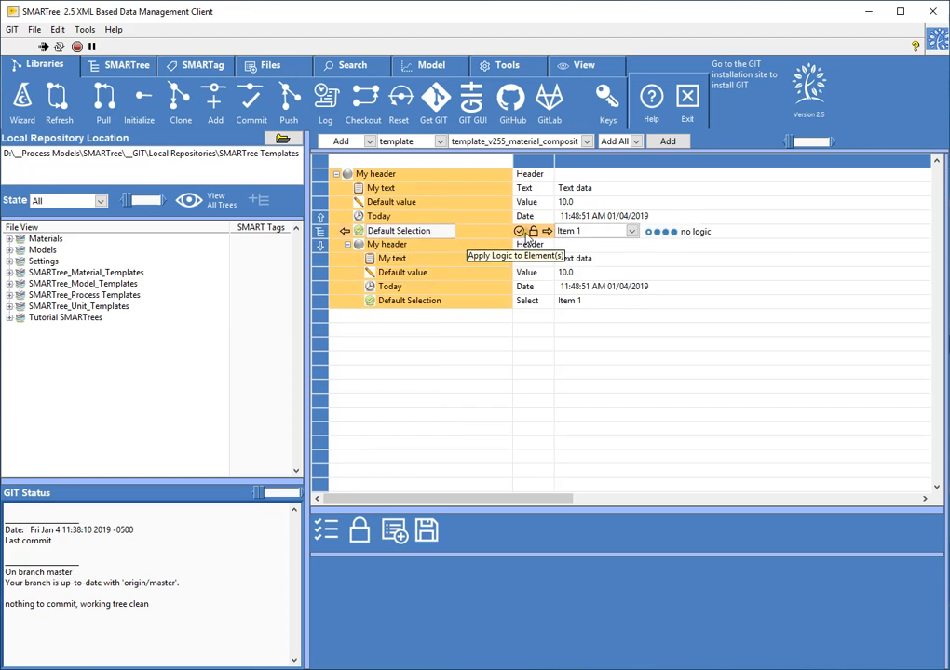
left_click(520, 233)
left_click(521, 232)
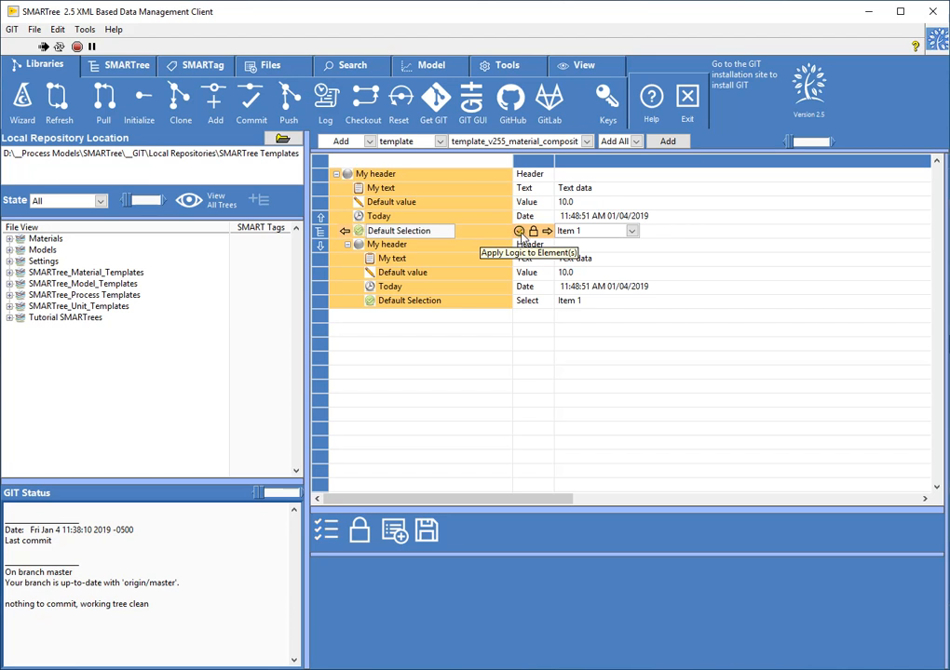
Step: Apply range logic to the Default value element directly under the top My header and set its value to 200
left_click(430, 204)
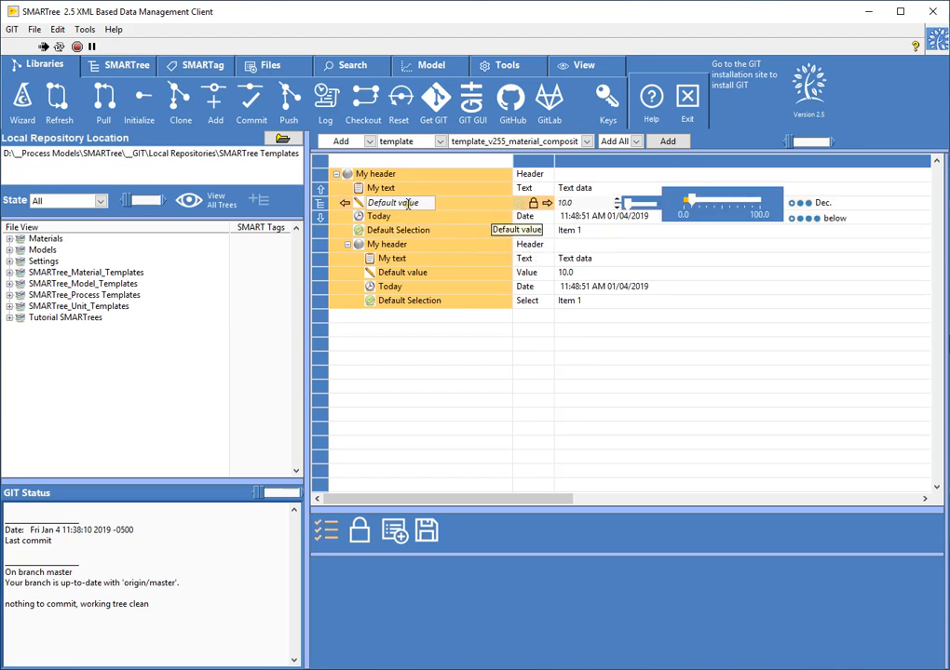
left_click(320, 203)
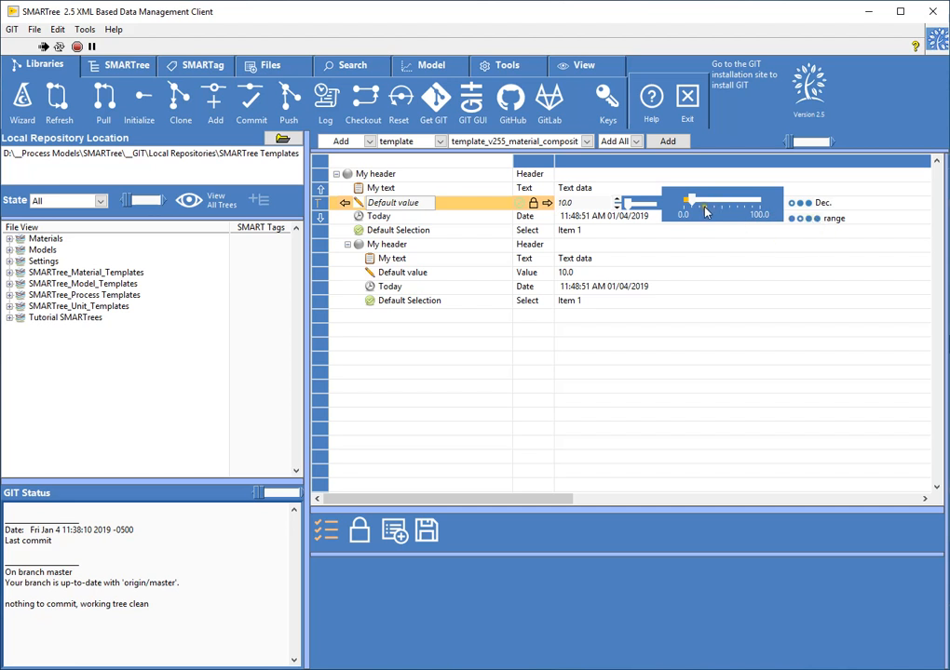
double_click(579, 203)
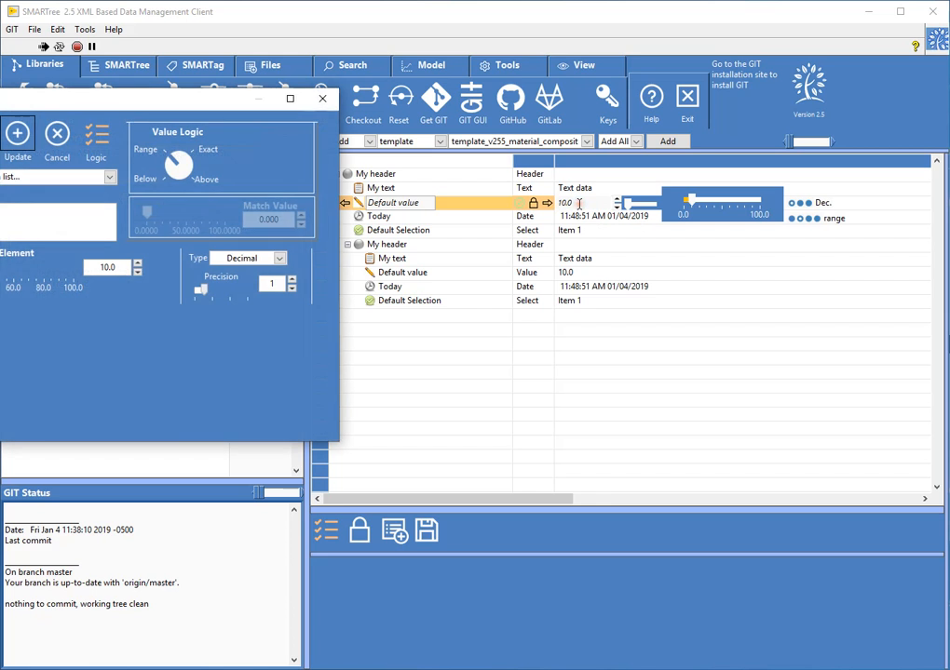
left_click(321, 100)
left_click(561, 203)
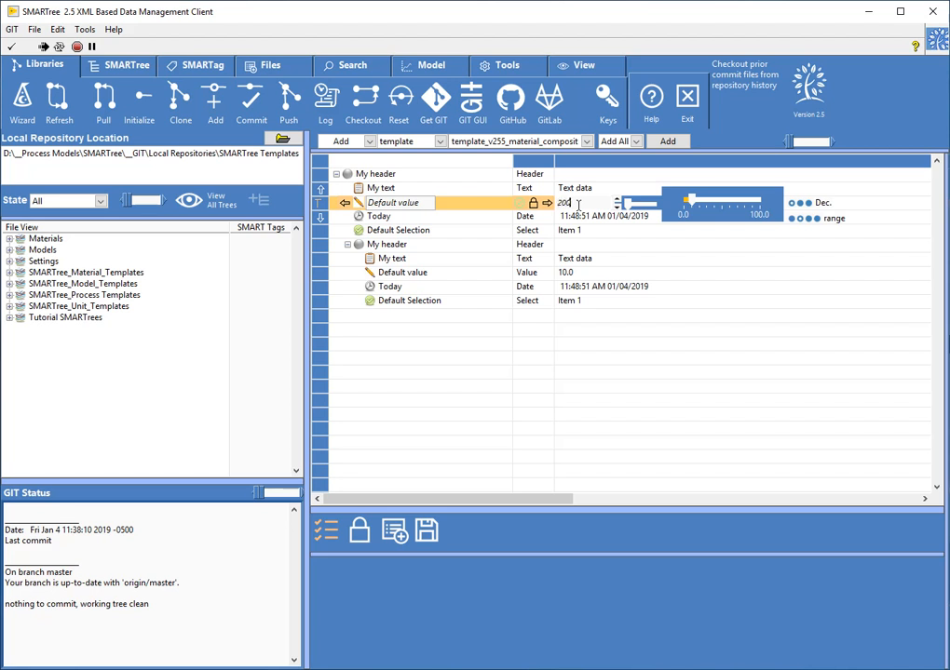
left_click(499, 220)
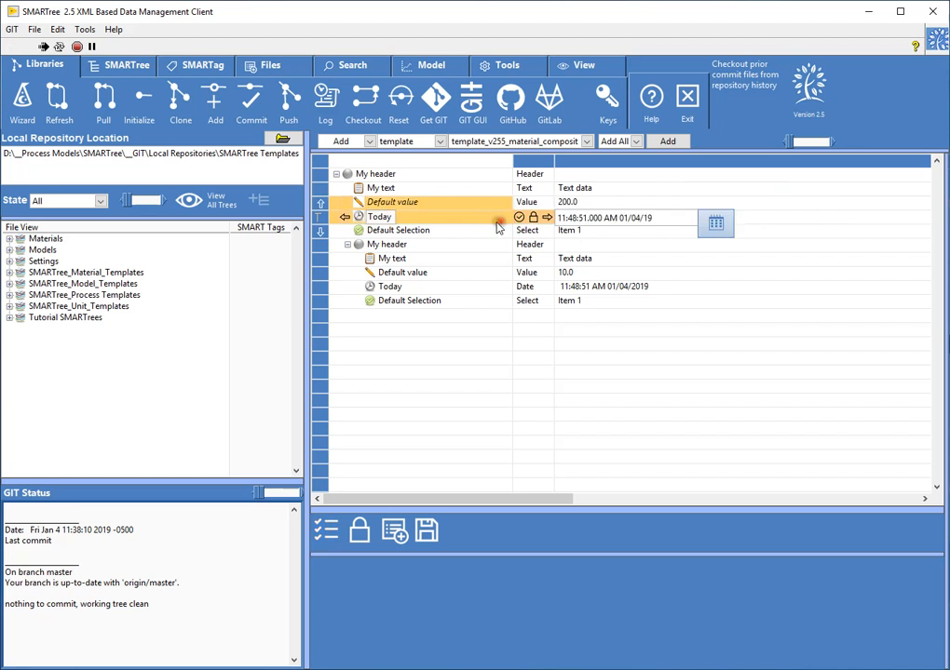
Step: Set the value of the Default value element directly under the top My header to 20
left_click(464, 204)
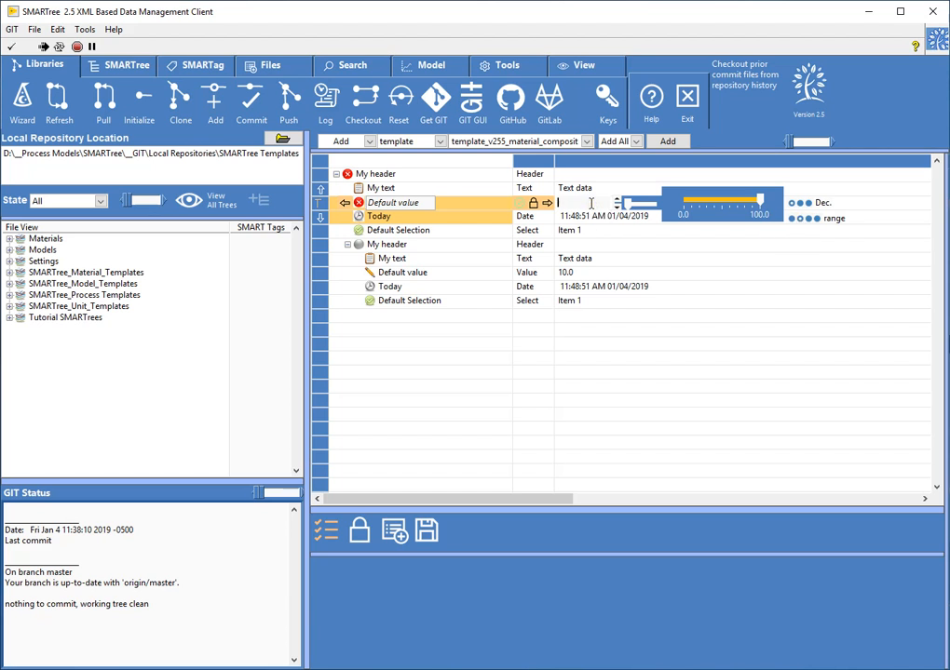
left_click(419, 216)
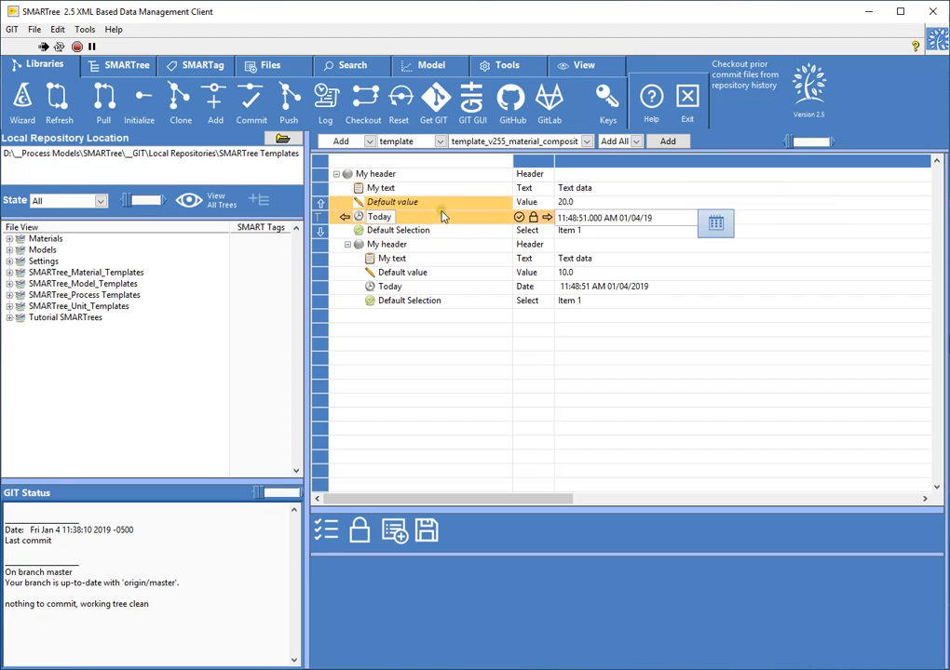
left_click(446, 205)
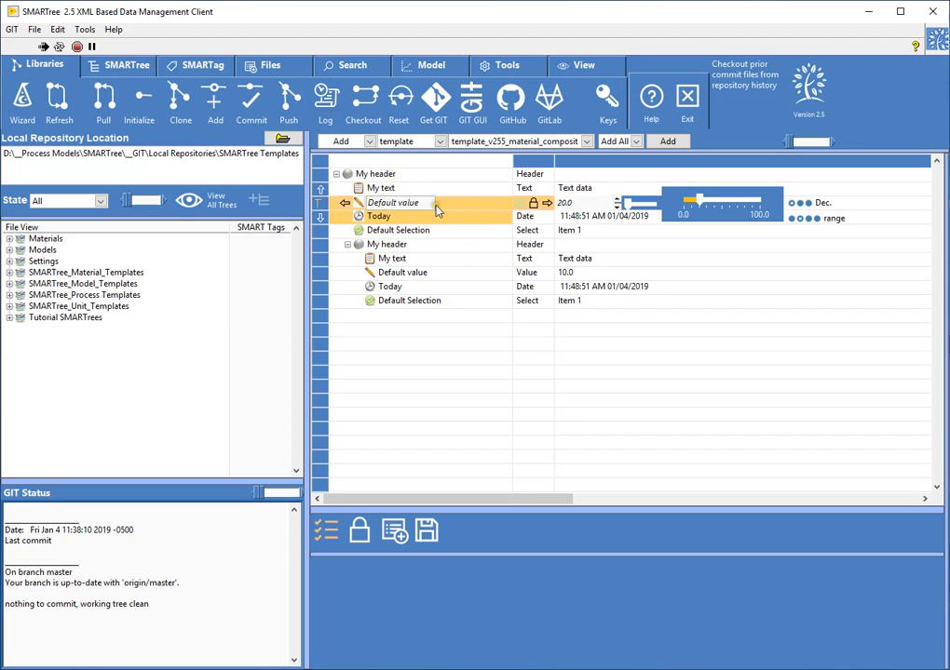
Step: Apply range logic to the Default value element in the nested My header group and set its value to 200
left_click(475, 273)
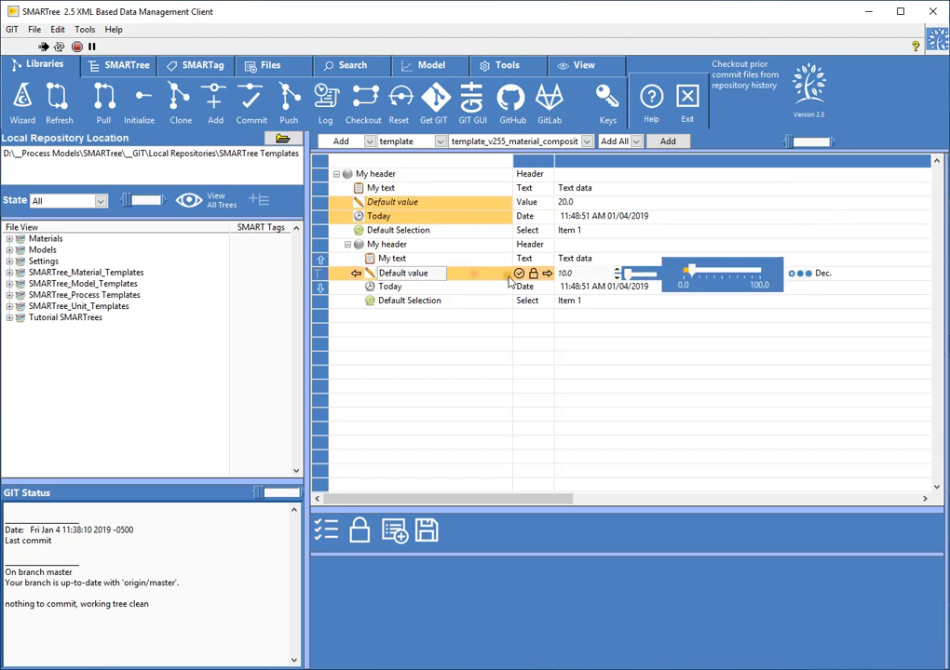
left_click(596, 272)
key("BackSpace")
key("BackSpace")
key("BackSpace")
type("200")
key("Return")
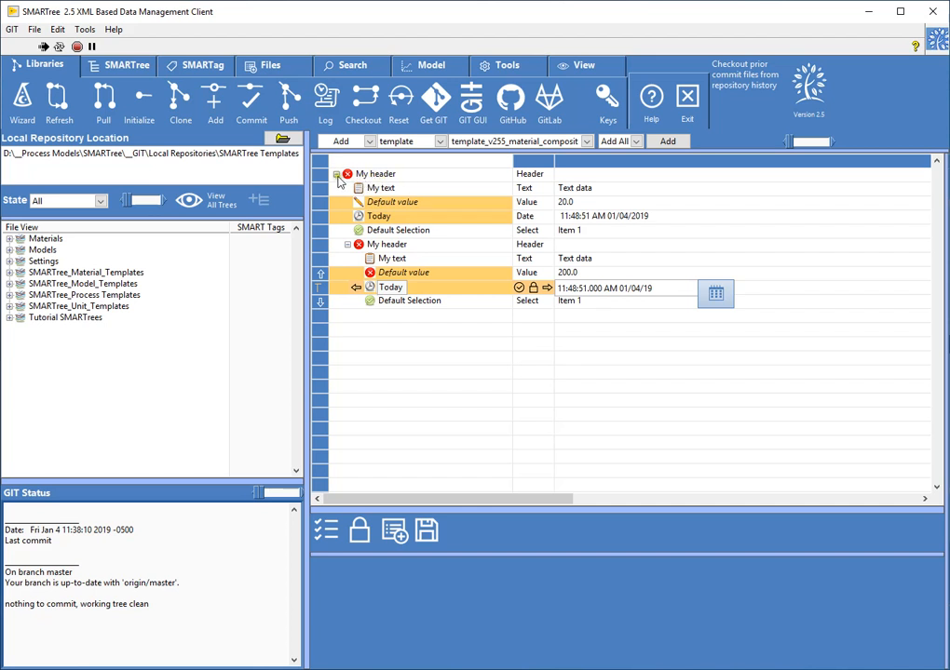
Step: Examine the status icons of both My header elements and the nested Default value element in the tree
left_click(337, 174)
left_click(337, 174)
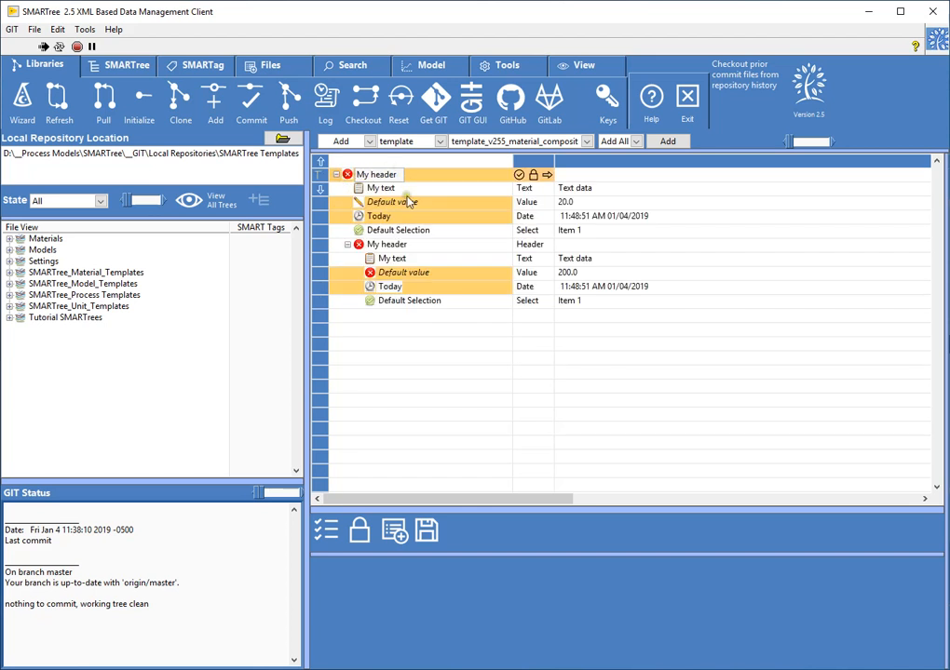
left_click(424, 272)
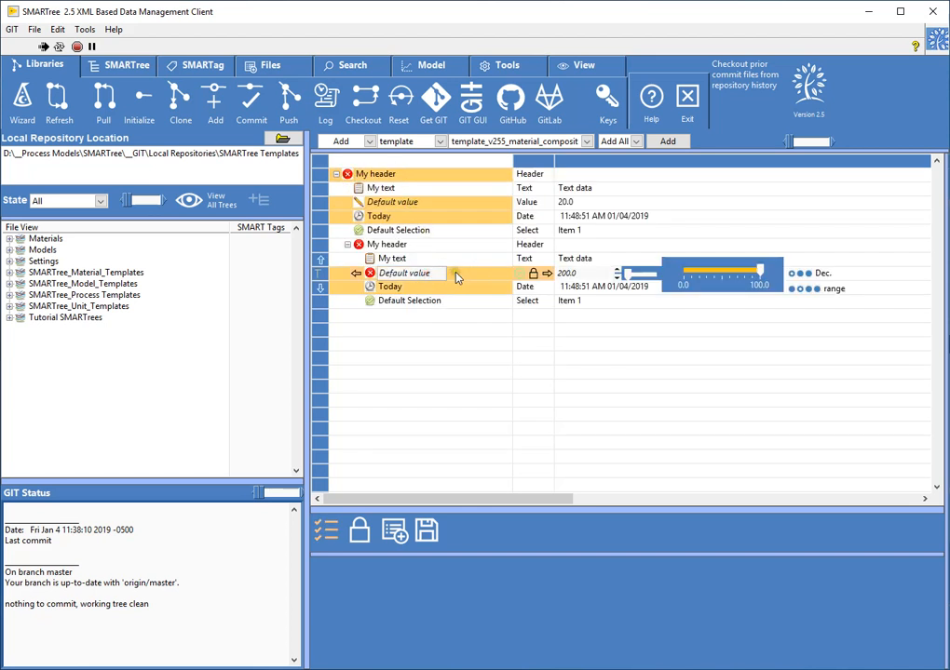
left_click(467, 288)
left_click(468, 246)
left_click(460, 232)
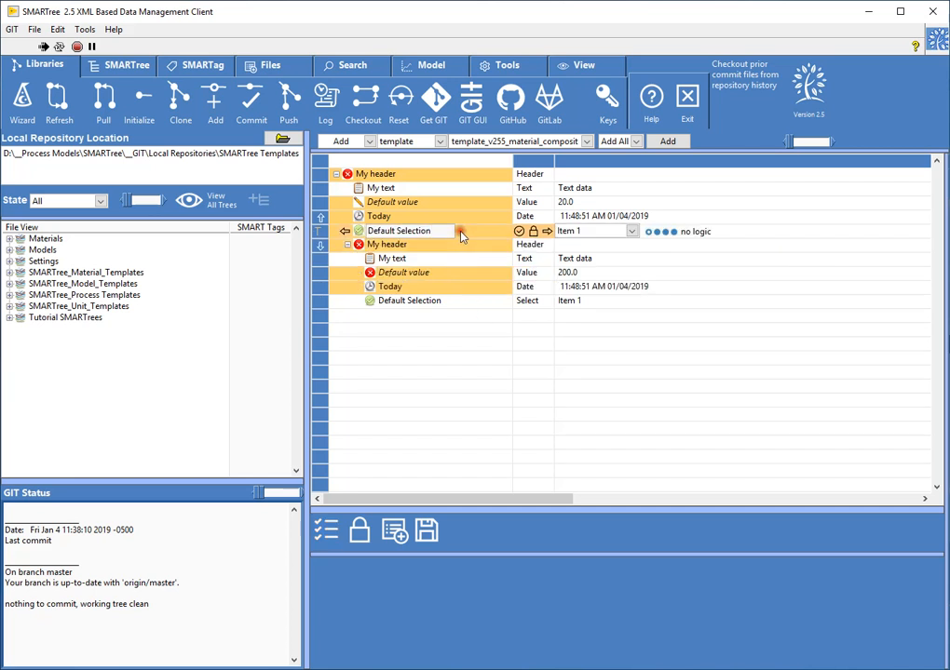
left_click(470, 273)
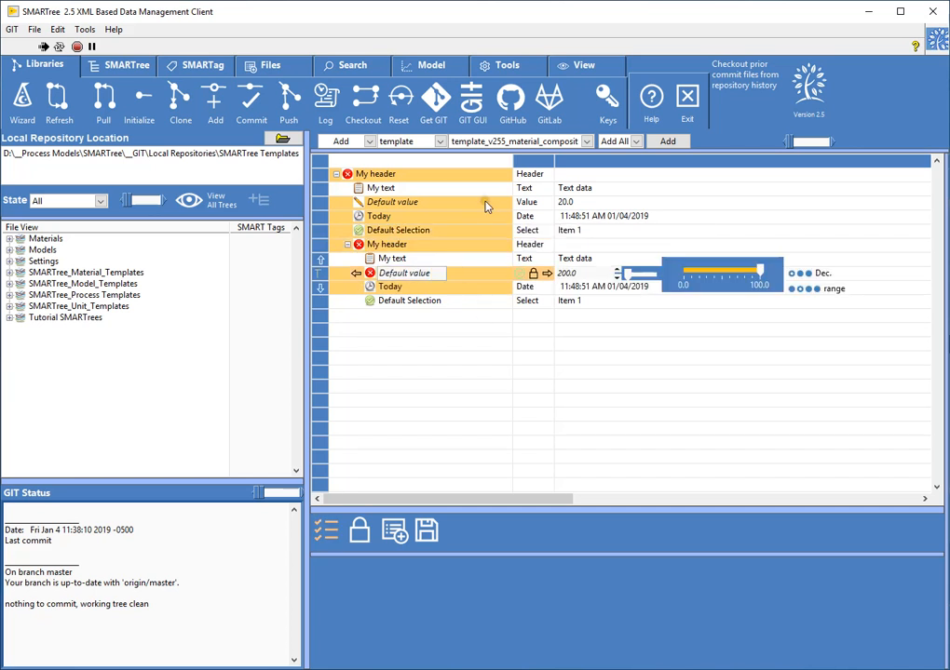
left_click(320, 274)
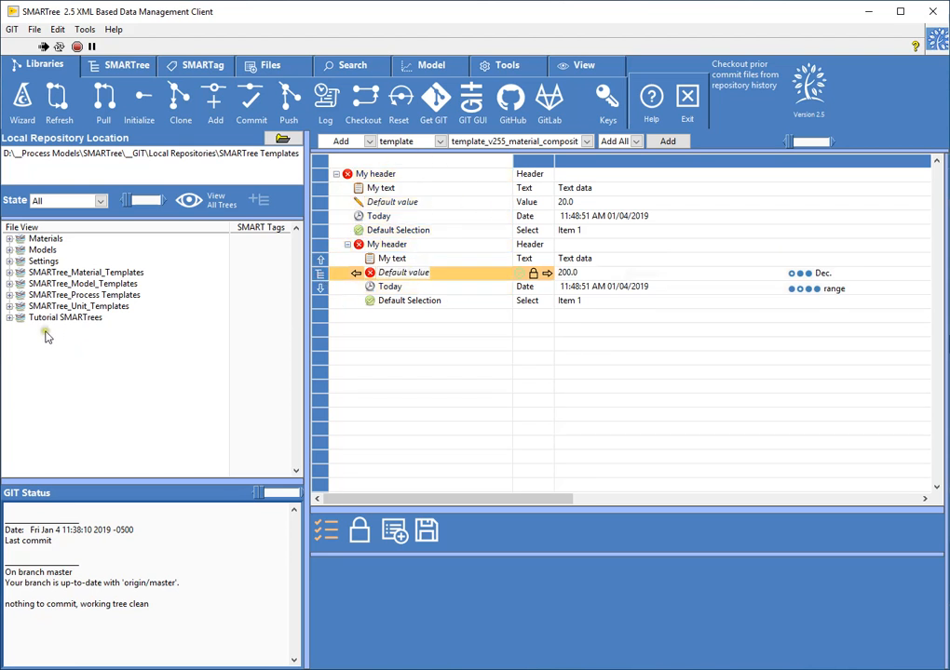
Step: Save the SMARTree as My_third_SMARTree.xml in the Tutorial SMARTrees folder
left_click(9, 317)
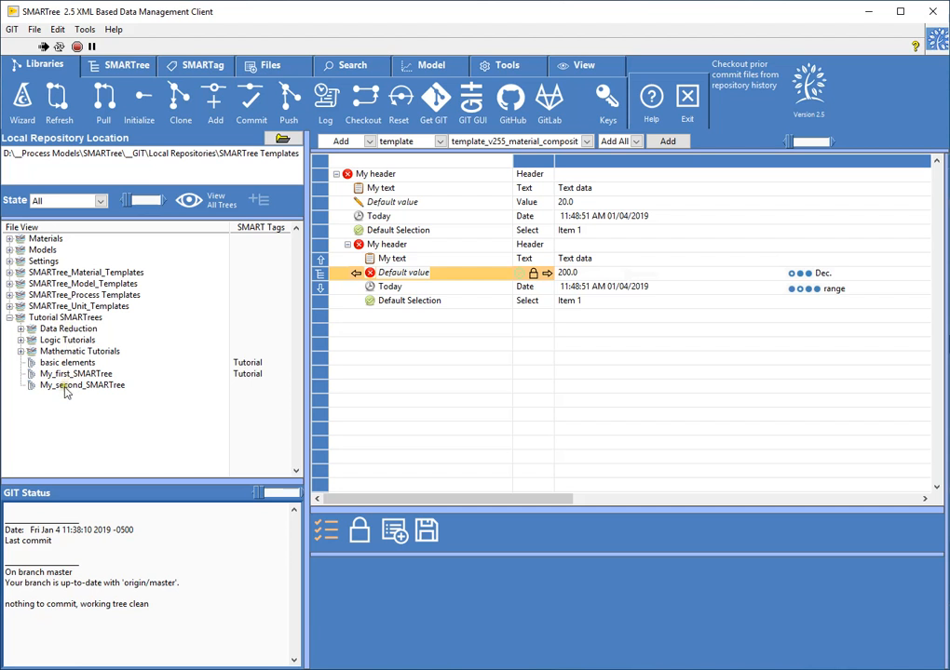
left_click(126, 65)
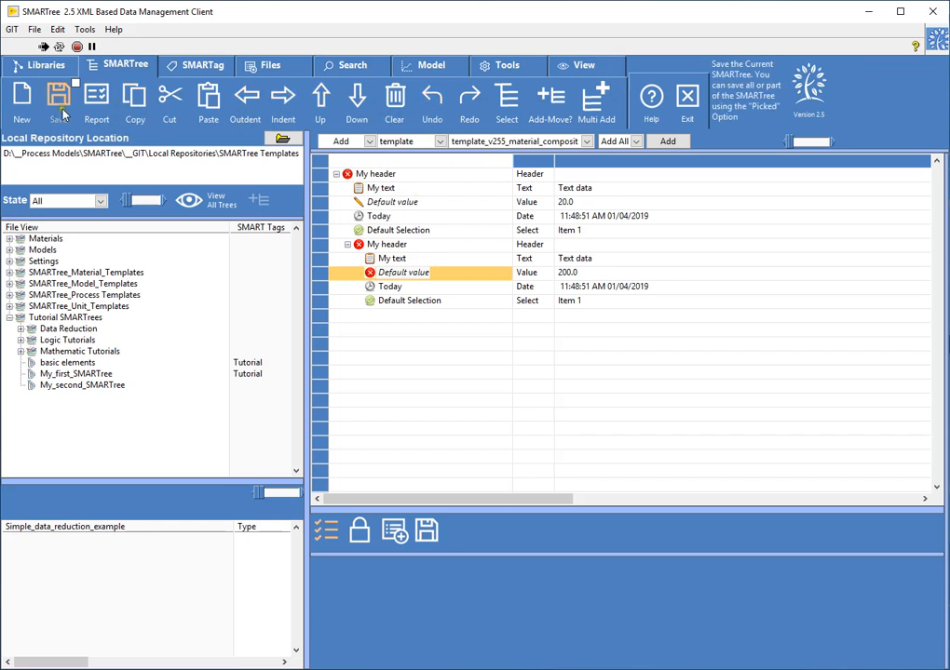
left_click(59, 105)
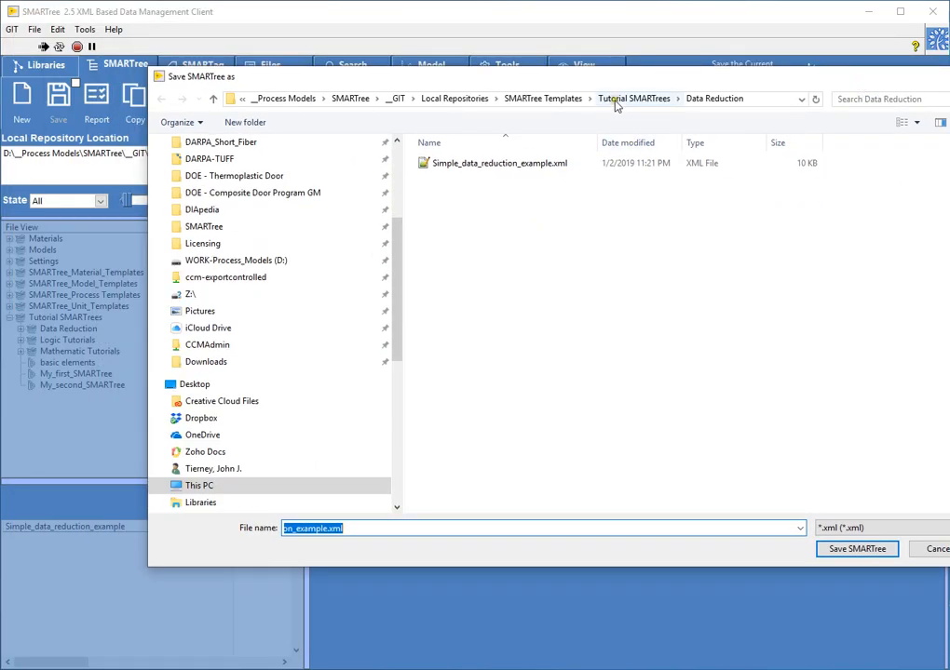
left_click(615, 101)
left_click(471, 238)
left_click(327, 528)
key("BackSpace")
key("BackSpace")
key("BackSpace")
key("BackSpace")
key("BackSpace")
key("BackSpace")
type("third_SMARTr")
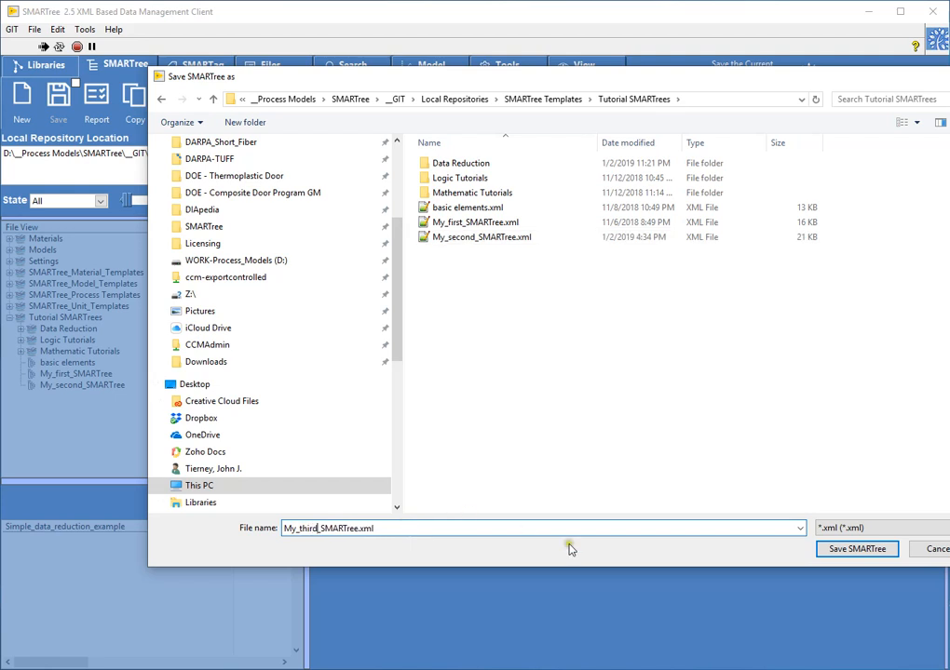
left_click(838, 550)
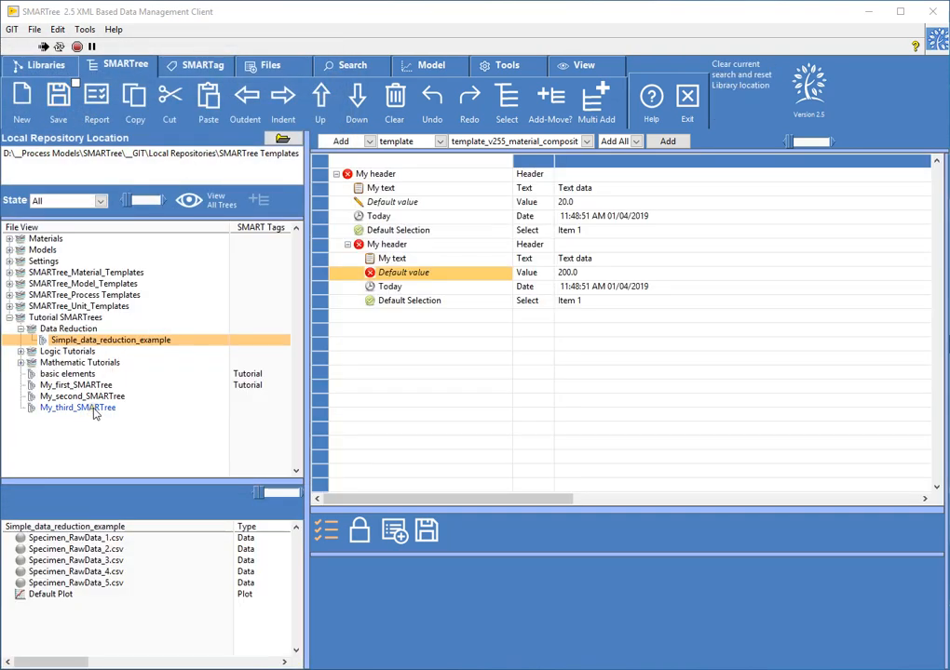
Step: Preview My_third_SMARTree in the library and add it to the Git repository for the next commit
left_click(94, 409)
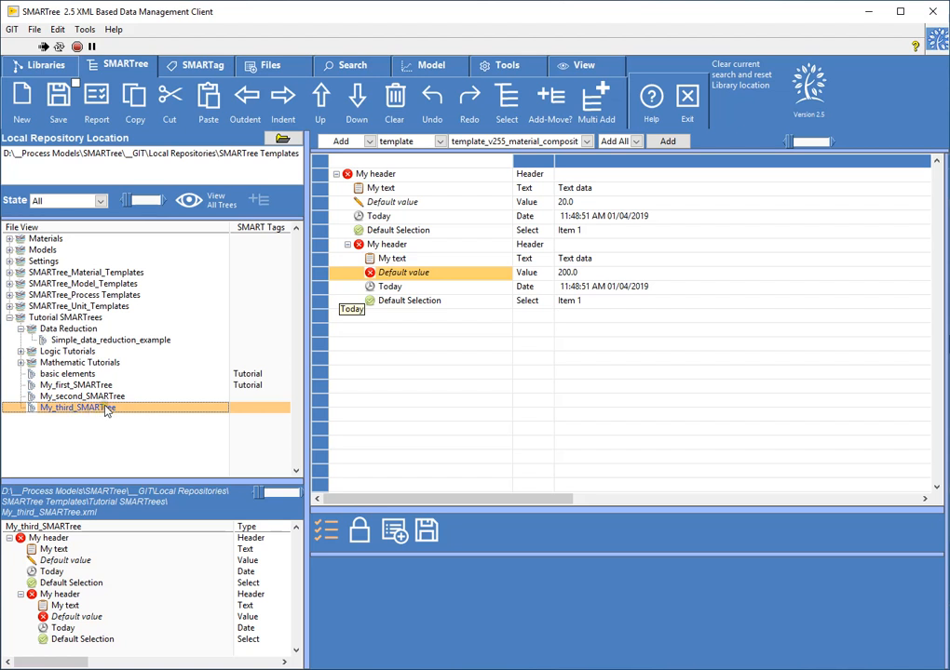
left_click(56, 67)
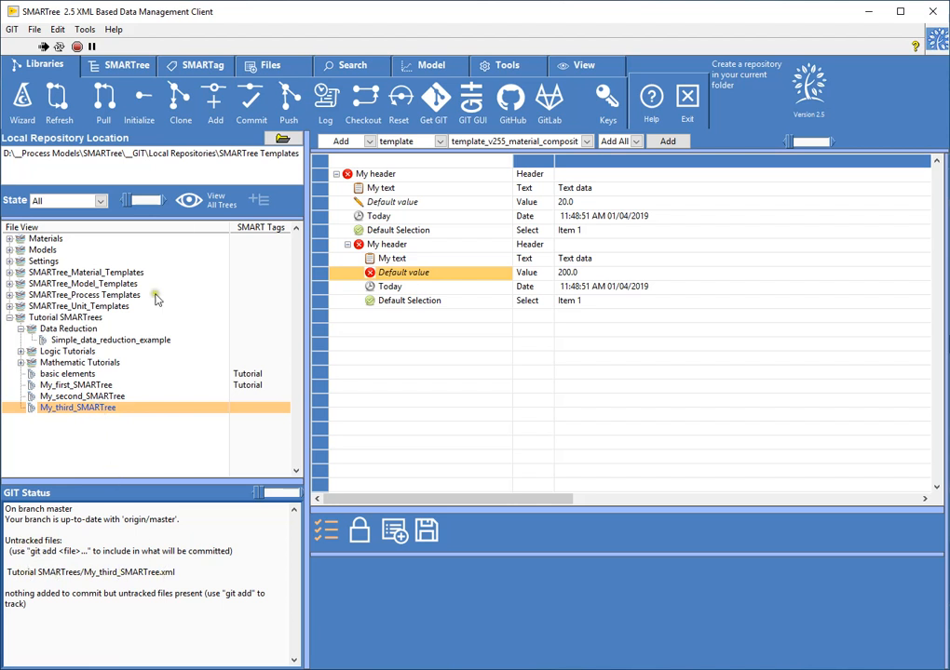
left_click(216, 102)
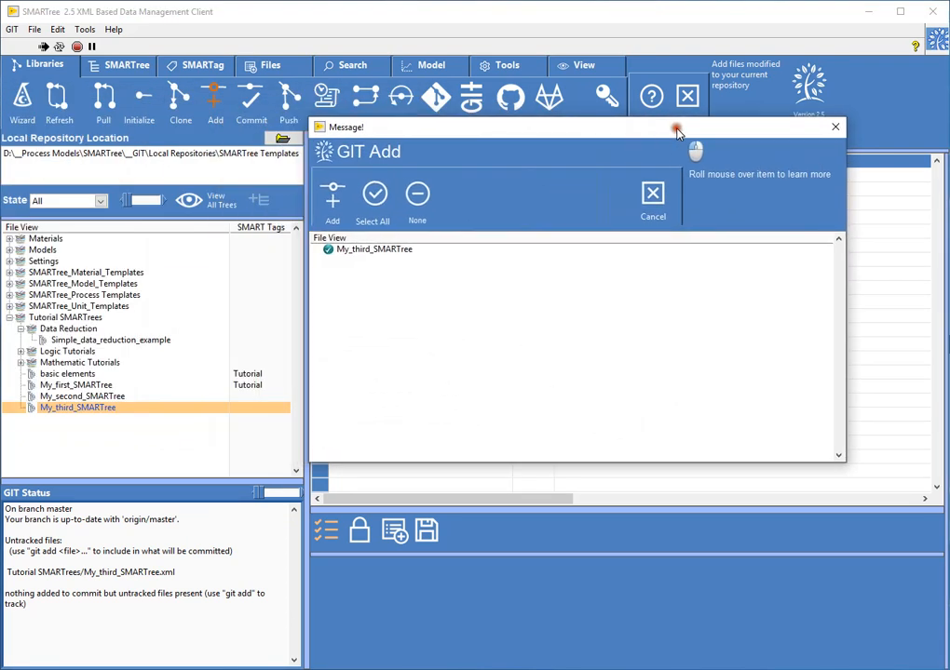
left_click(379, 252)
left_click_drag(410, 128, 396, 127)
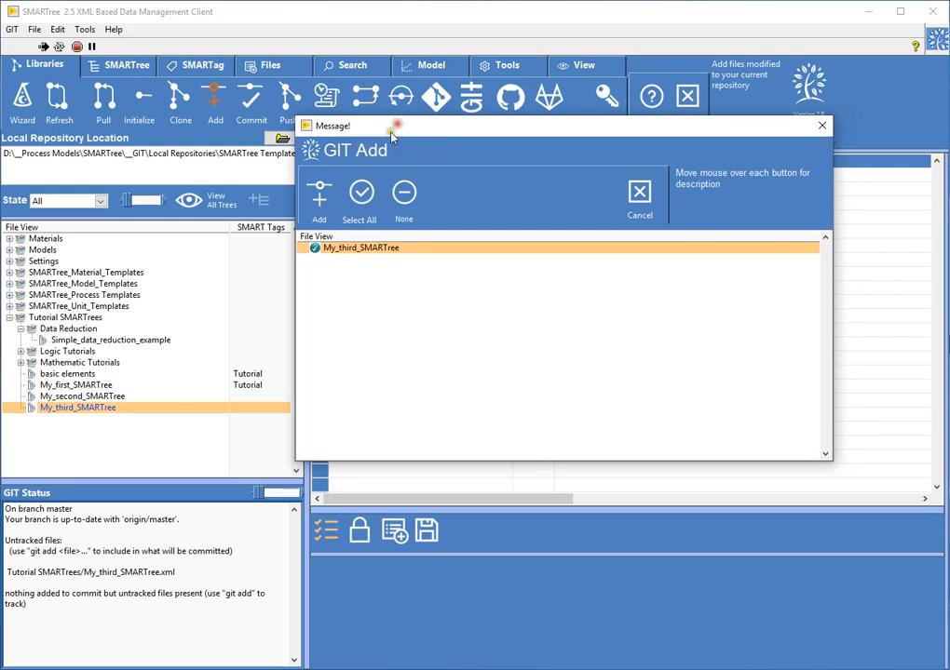
left_click(320, 197)
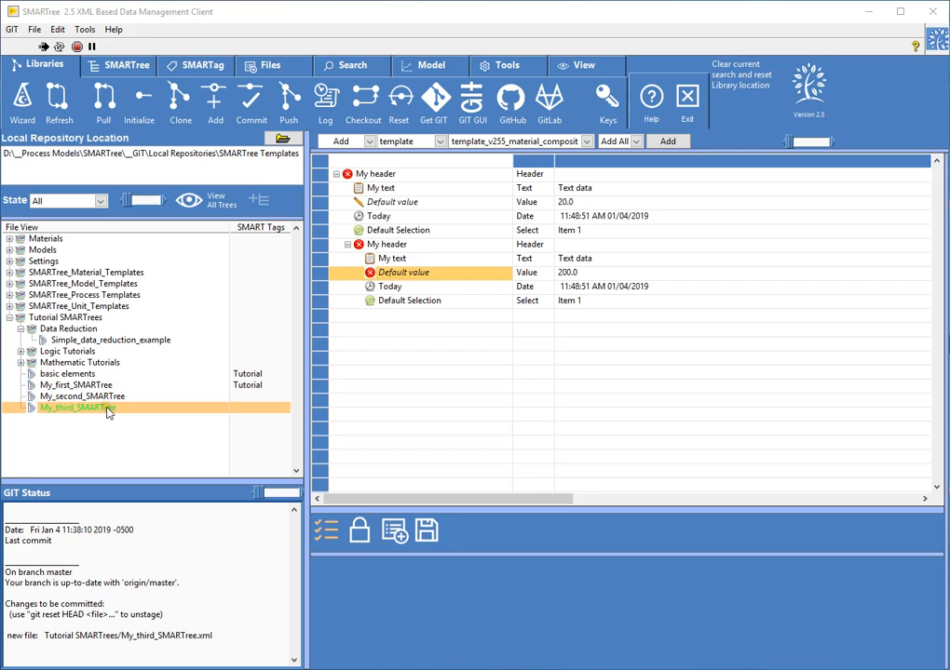
Step: Commit the added file to the local repository with the description SMARTree_units_and_templates_010218
left_click(251, 102)
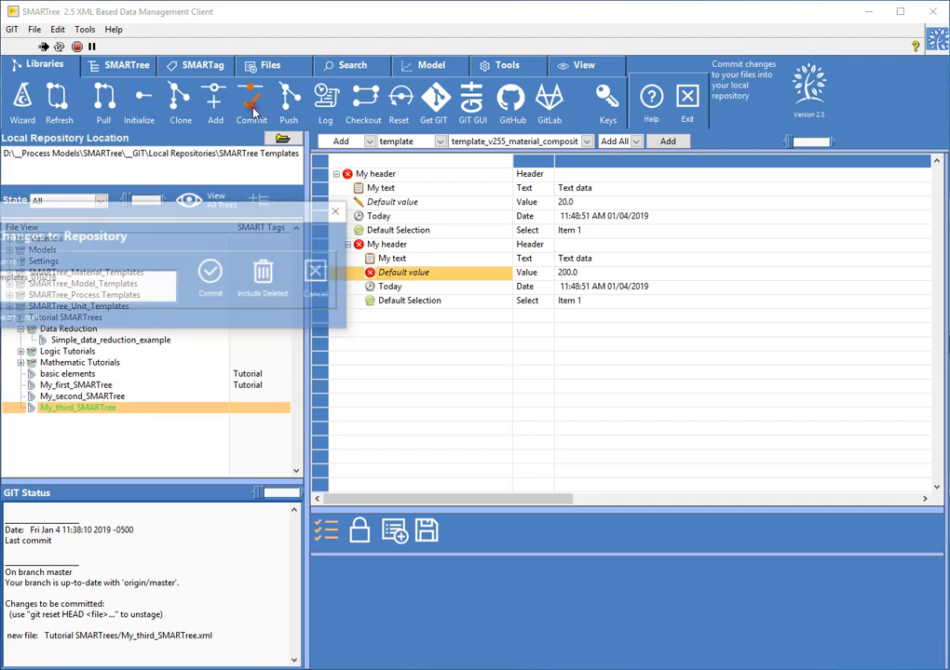
left_click_drag(187, 209, 553, 210)
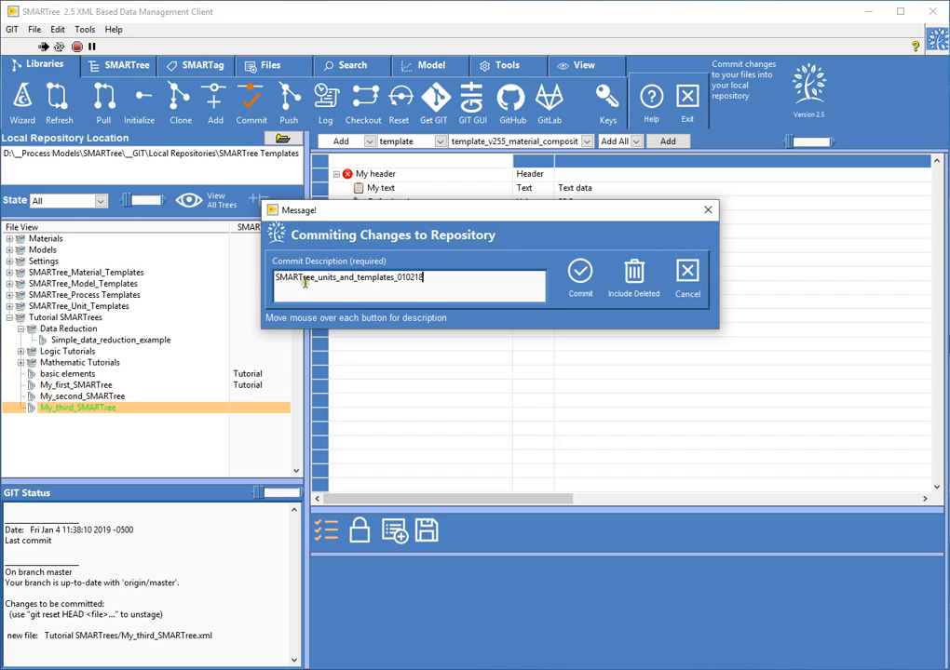
left_click(578, 280)
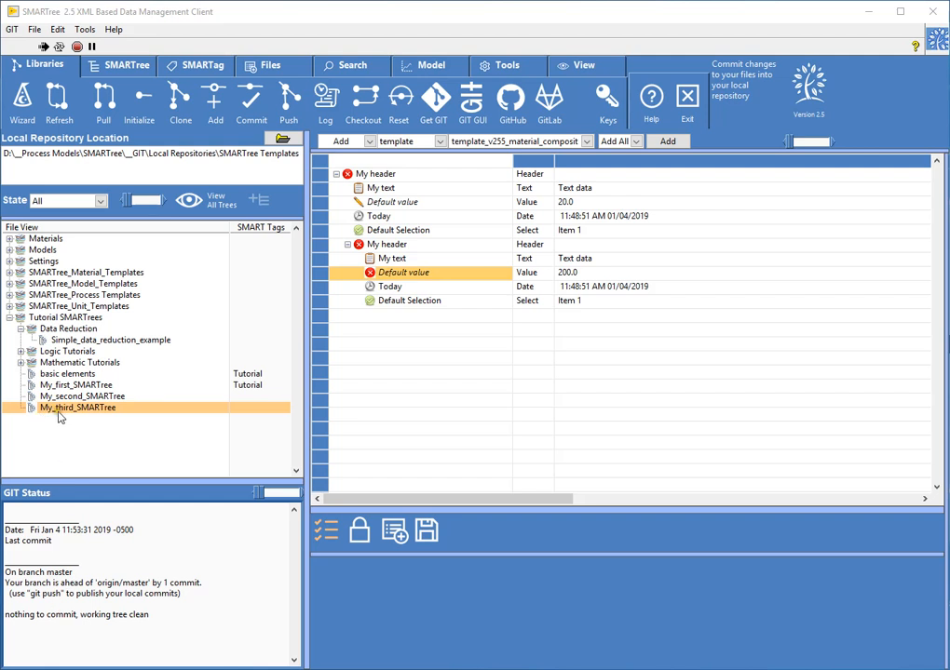
Step: Push the commit to the origin remote SMARTree_units_and_templates and close the push confirmation
left_click(282, 130)
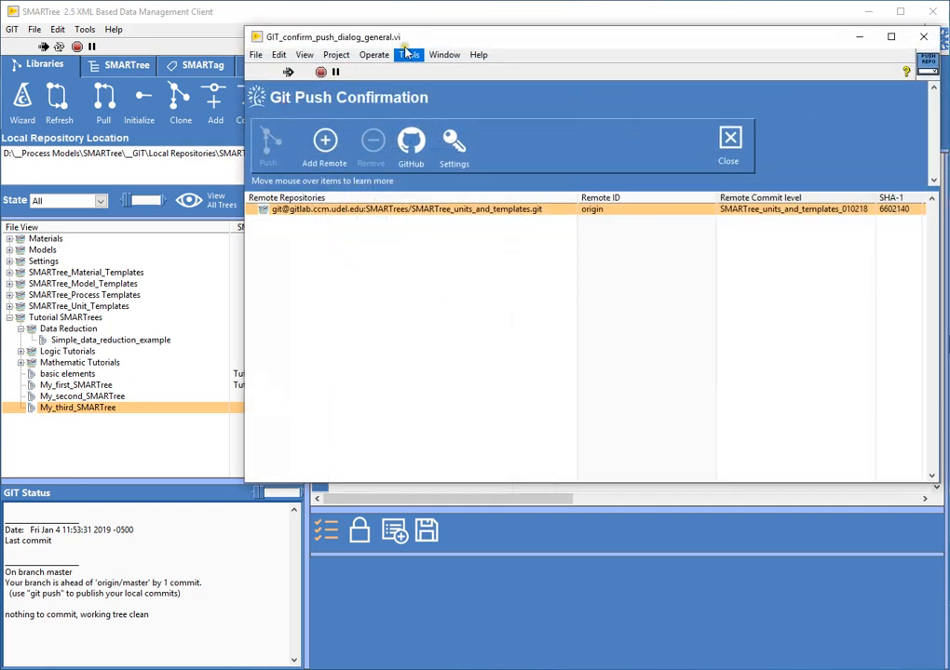
left_click_drag(320, 41, 203, 92)
left_click(275, 260)
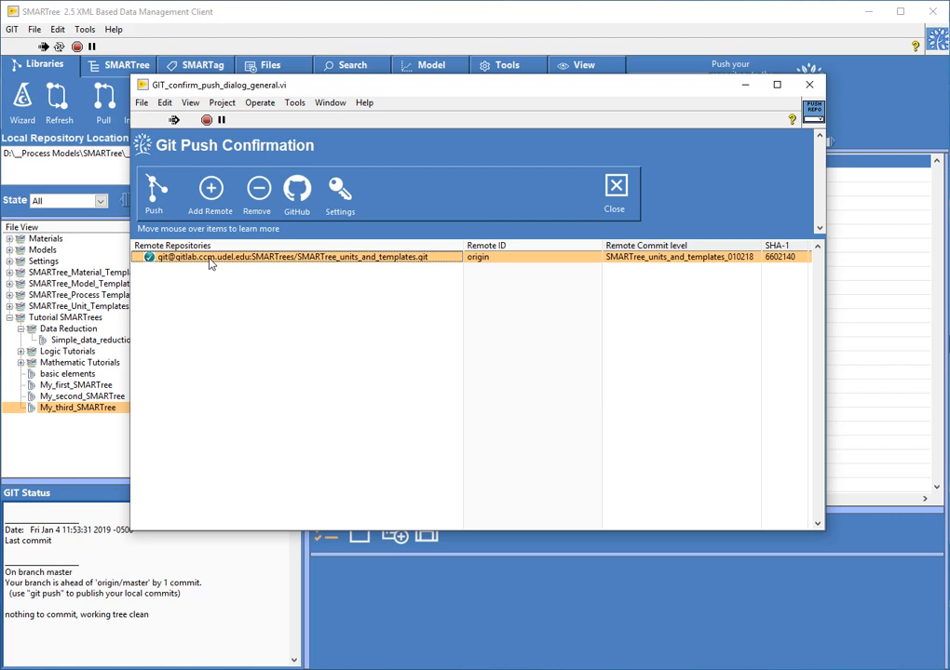
left_click(164, 198)
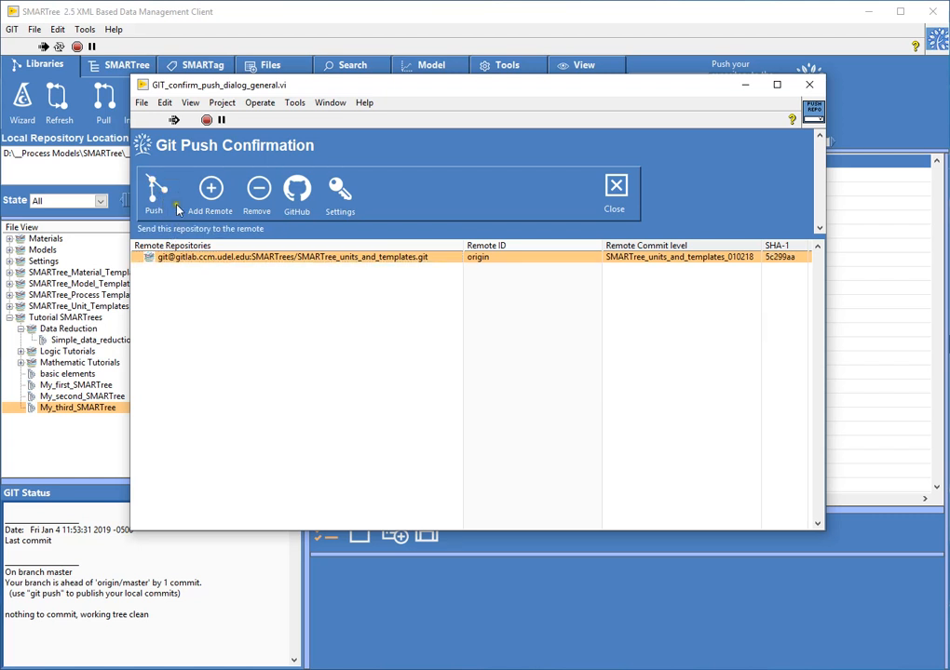
left_click(608, 193)
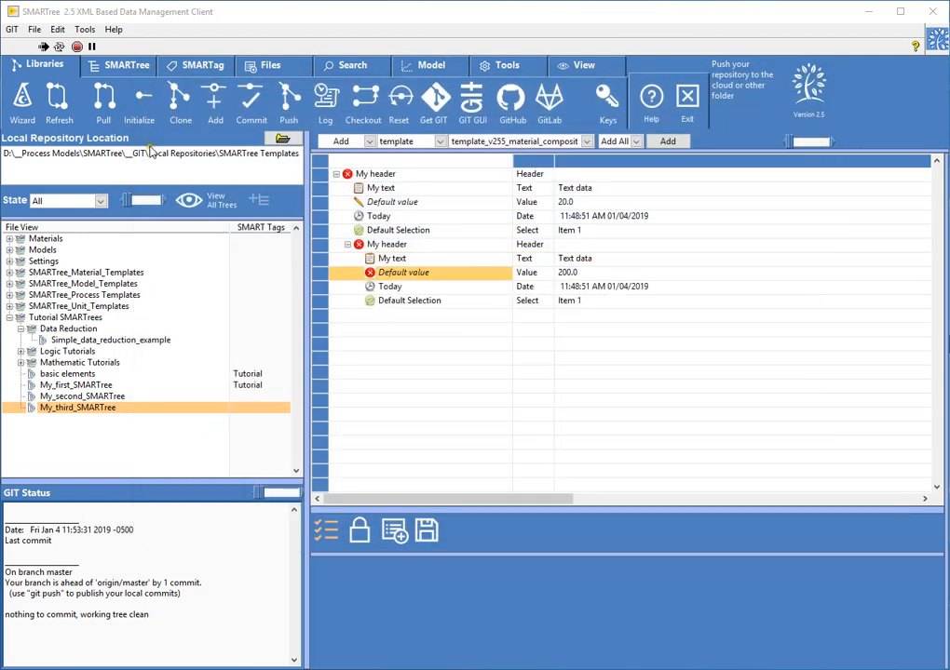
Step: Refresh the Git status, then switch to the GitLab project page, inspect the Tutorial SMARTrees folder for the pushed file, and return to SMARTree
left_click(58, 100)
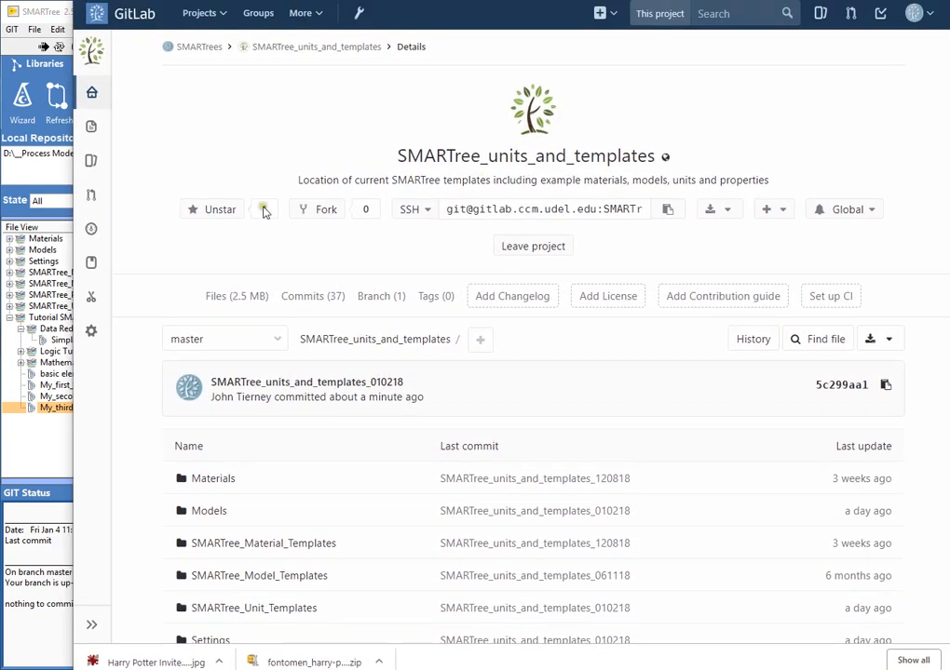
scroll(591, 278, "down", 3)
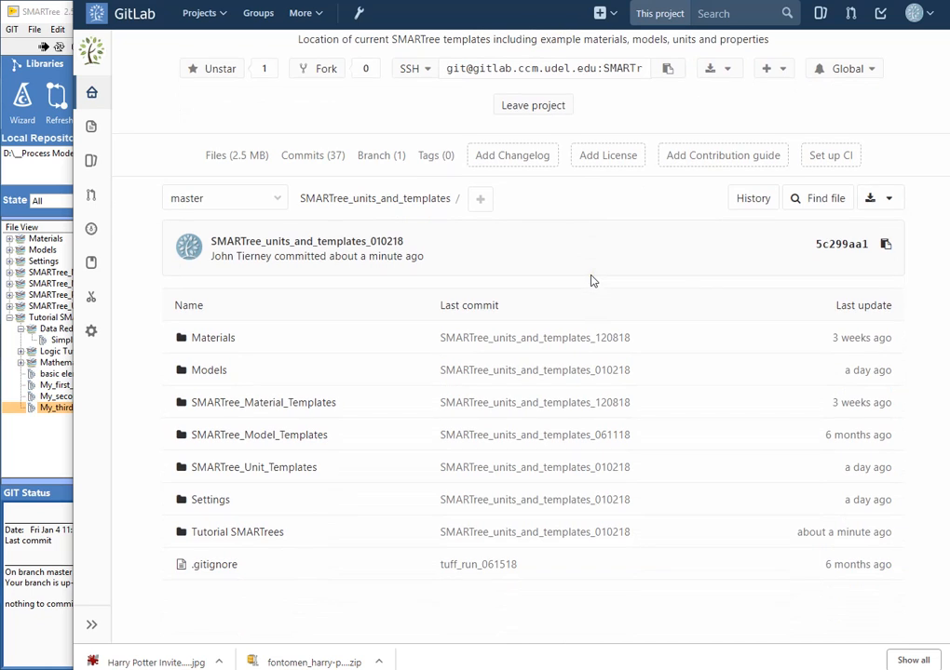
left_click(216, 538)
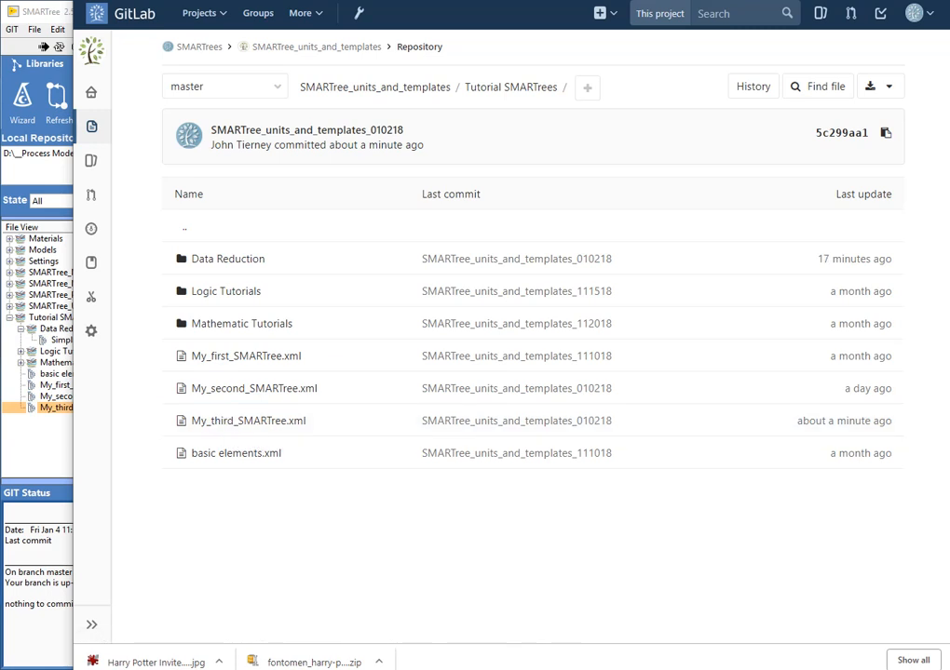
mouse_move(783, 0)
left_mouse_down()
mouse_move(774, 29)
mouse_move(769, 14)
left_mouse_up()
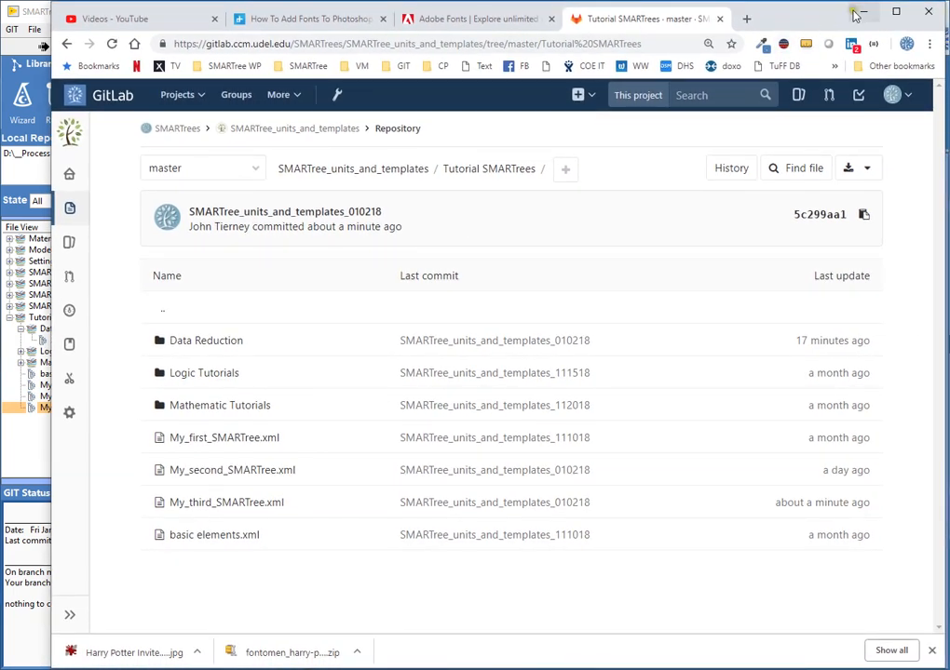
left_click(858, 12)
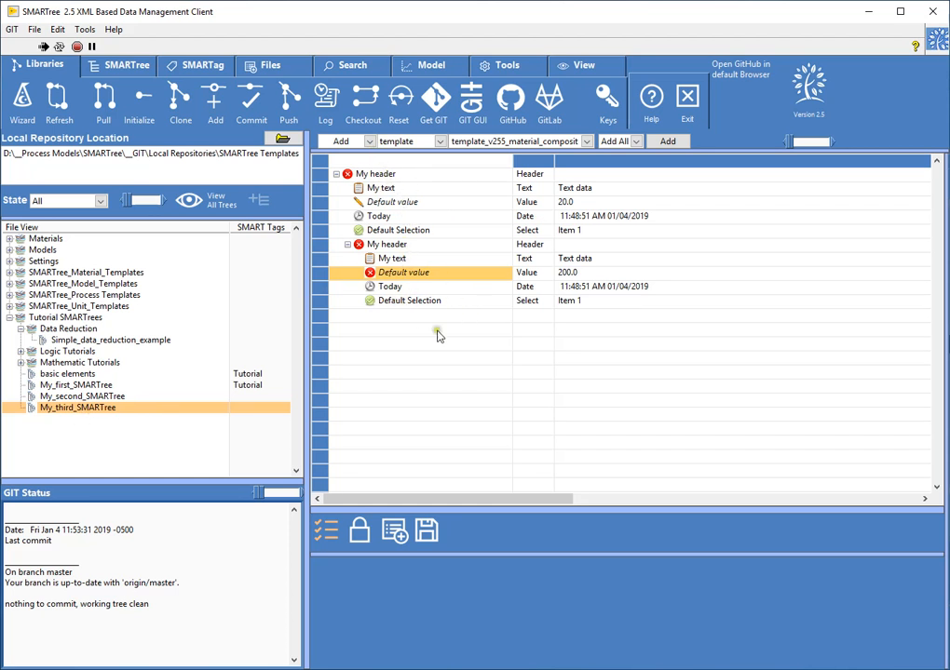
Step: Clear the current SMARTree from the editor and expand the Materials folder in the library
left_click(121, 65)
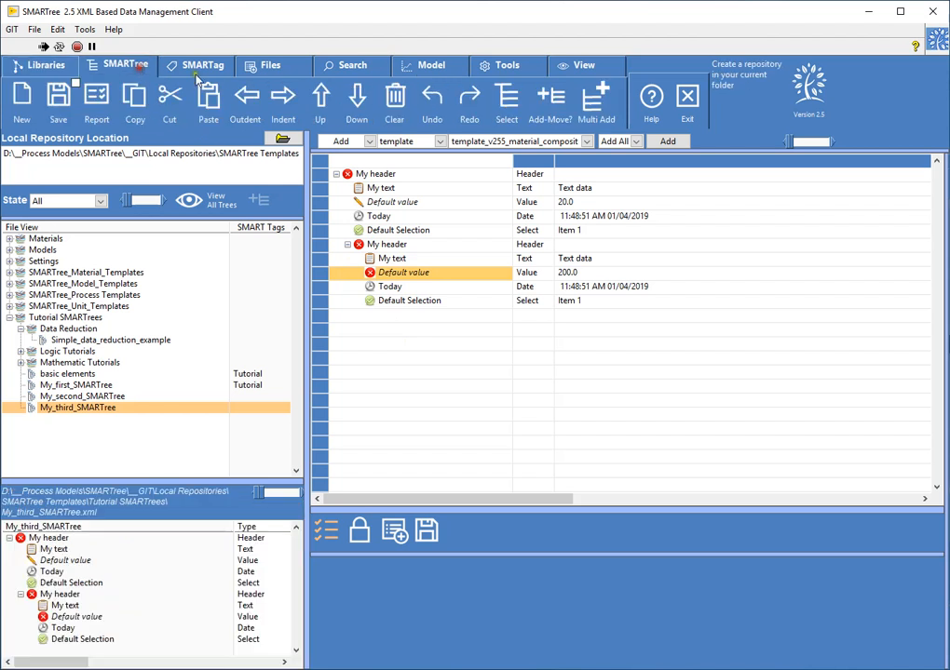
left_click(395, 98)
left_click(46, 277)
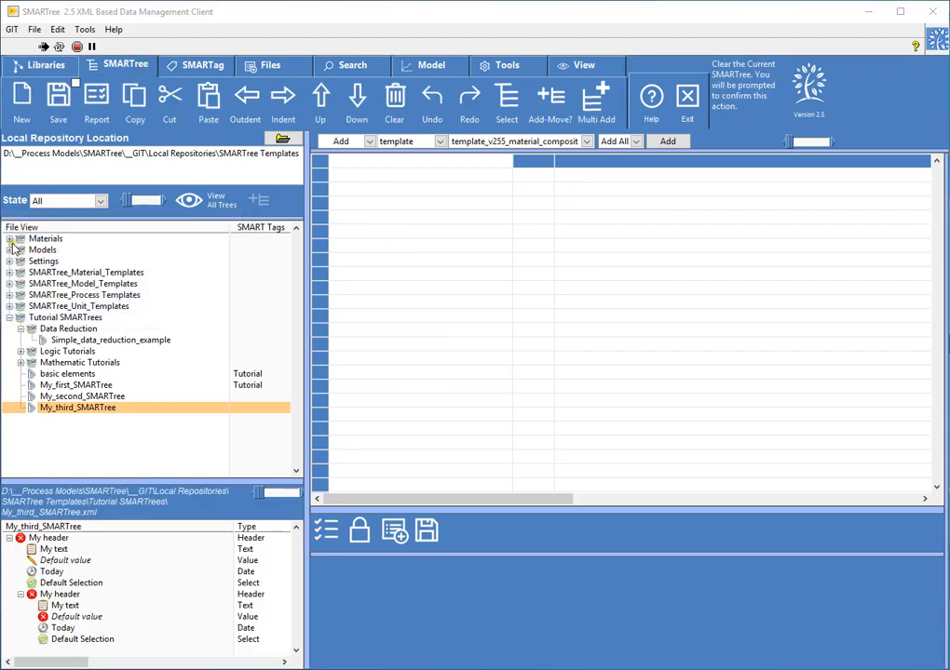
left_click(9, 239)
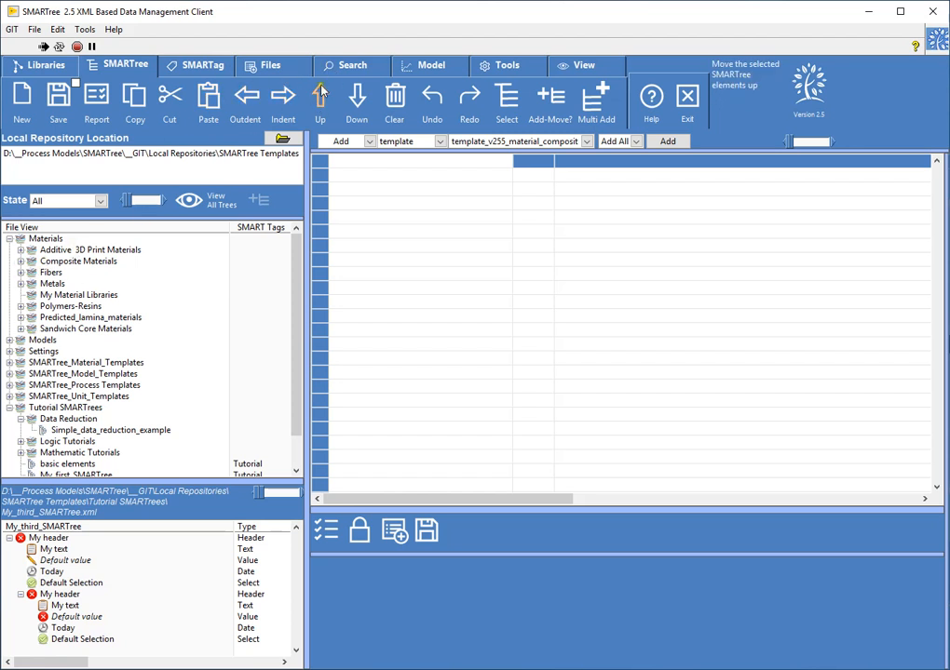
Step: Search the library filenames for "epox" and load Carbon_Epoxy(IM6G_3501-6).xml from Unidirectional Laminas into the editor
left_click(340, 66)
left_click(184, 92)
type("epox")
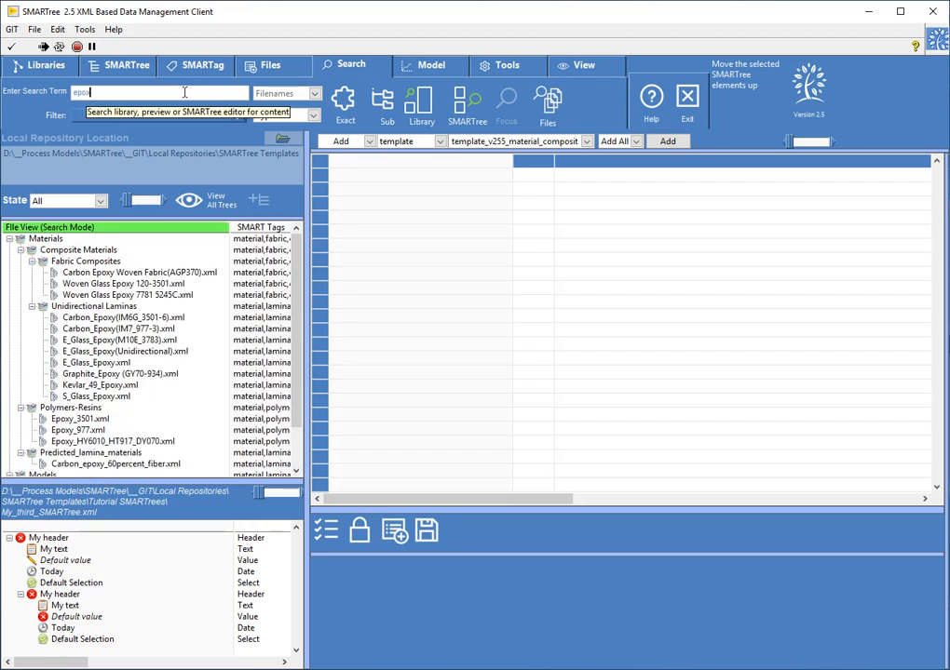
left_click(121, 317)
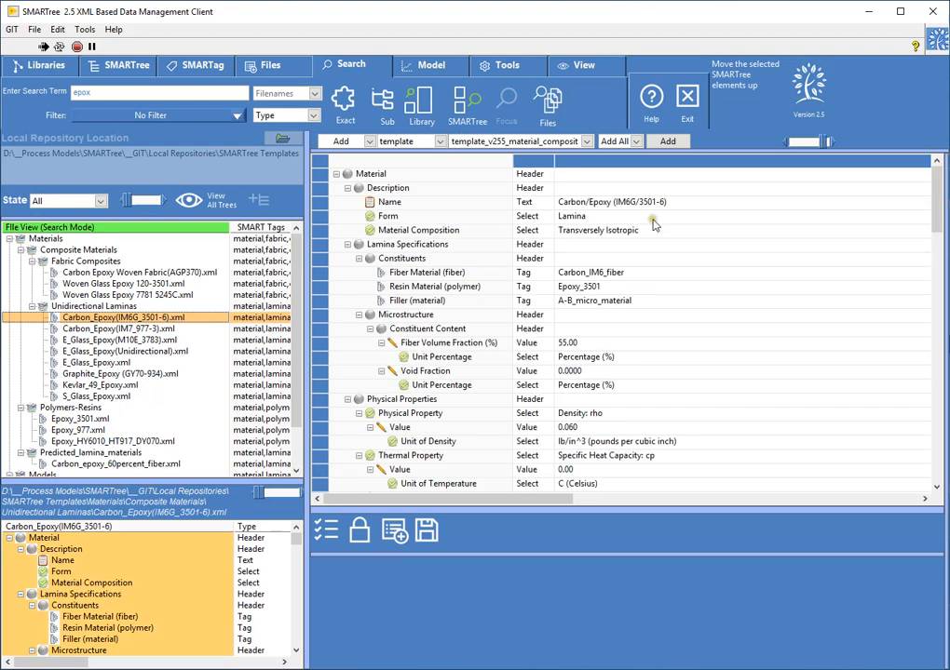
mouse_move(940, 201)
left_mouse_down()
mouse_move(938, 366)
mouse_move(937, 200)
left_mouse_up()
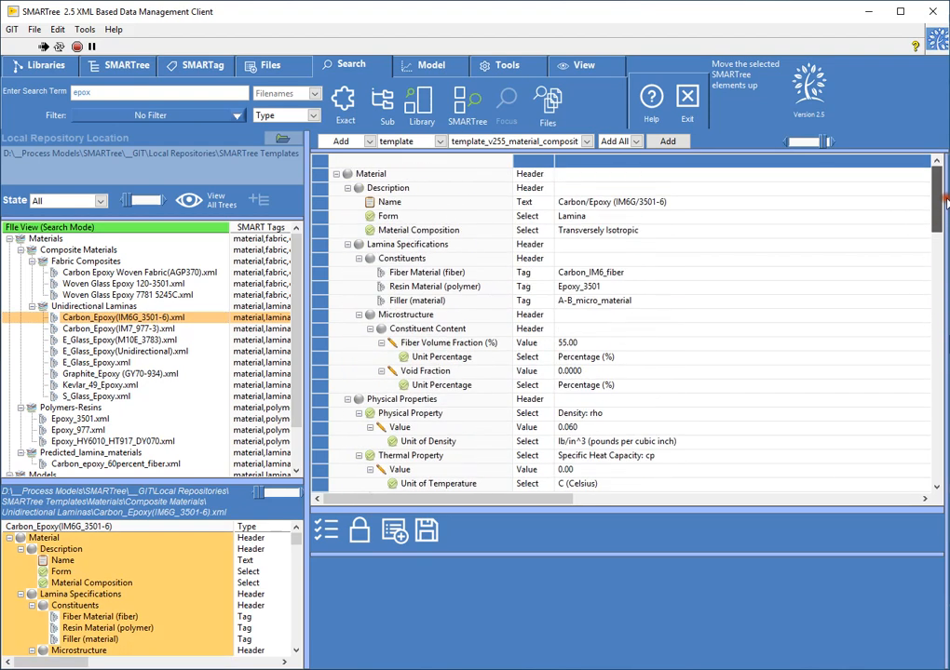
mouse_move(937, 191)
left_mouse_down()
mouse_move(936, 465)
mouse_move(937, 194)
left_mouse_up()
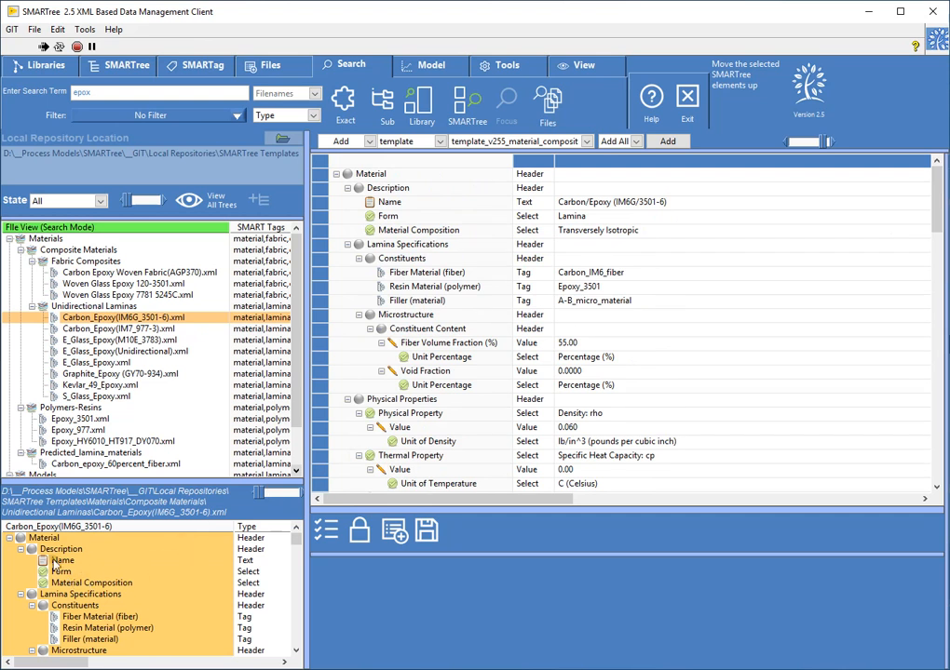
Step: Preview Simple_Micromechanics_lamina_CF_epoxy.xml from Mechanics Models, enlarge the preview area and look through its model inputs and outputs
scroll(96, 332, "down", 1)
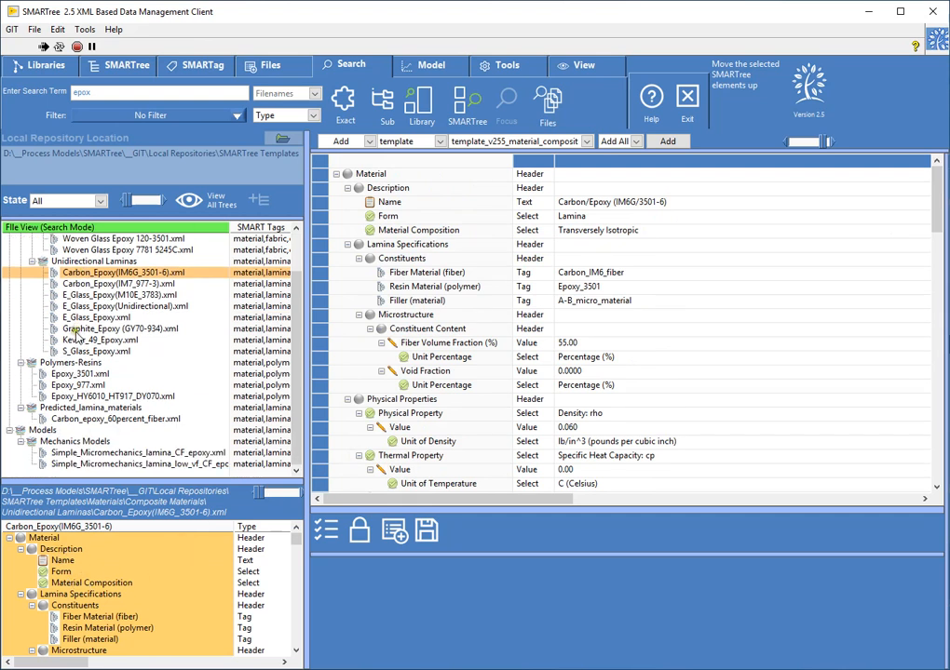
left_click(84, 450)
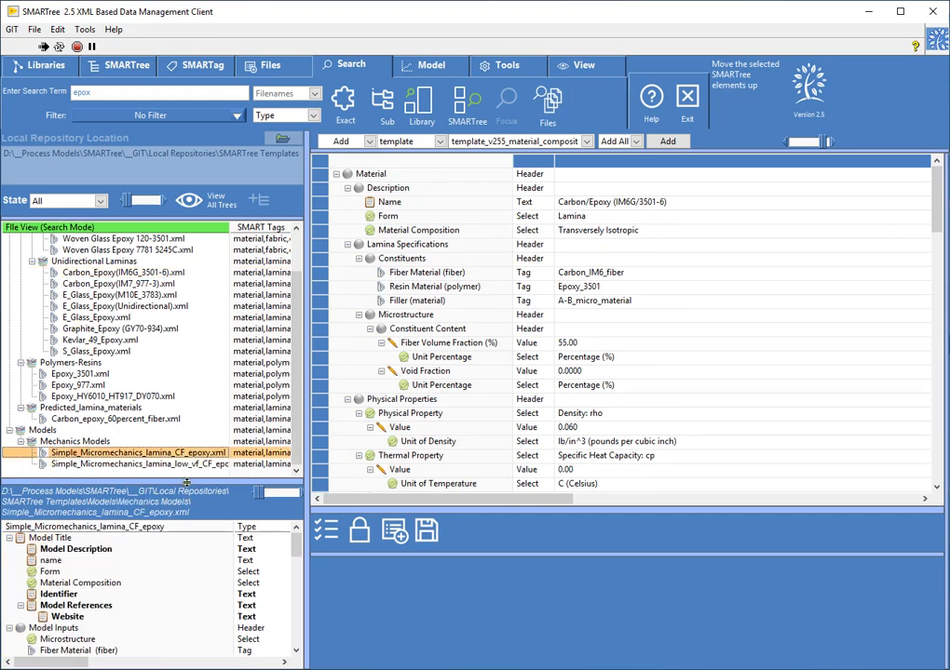
left_click_drag(82, 480, 81, 402)
scroll(93, 510, "down", 3)
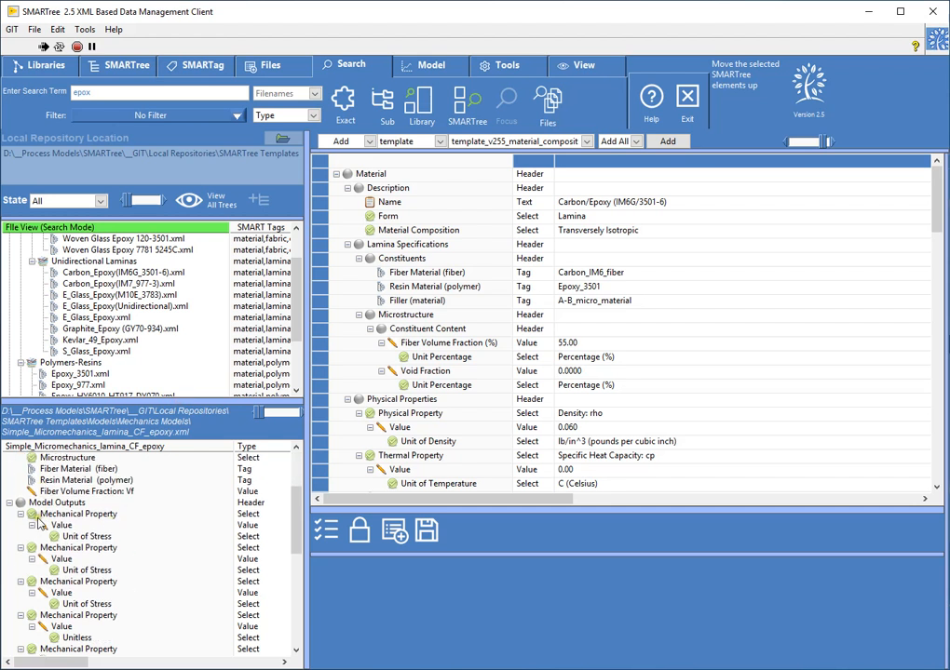